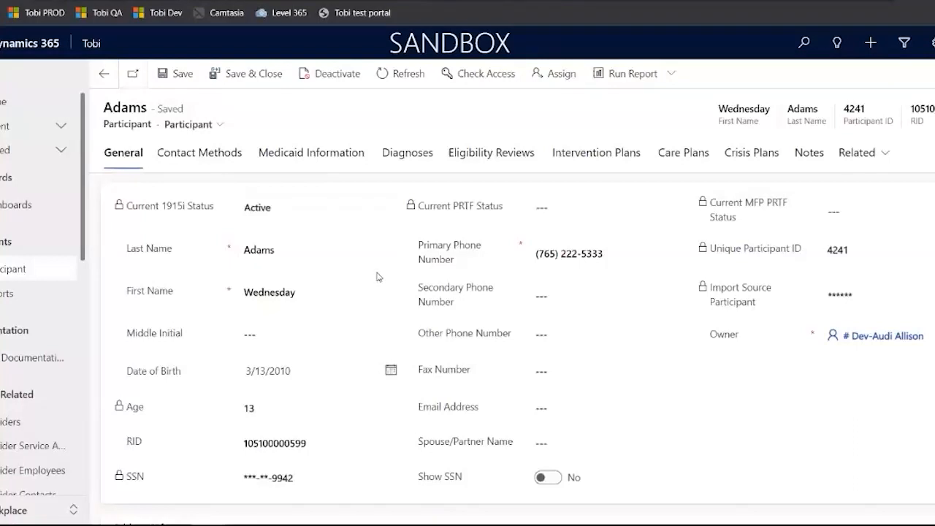
# Create a new eligibility review for the participant with the type Initial and save it
pyautogui.click(463, 155)
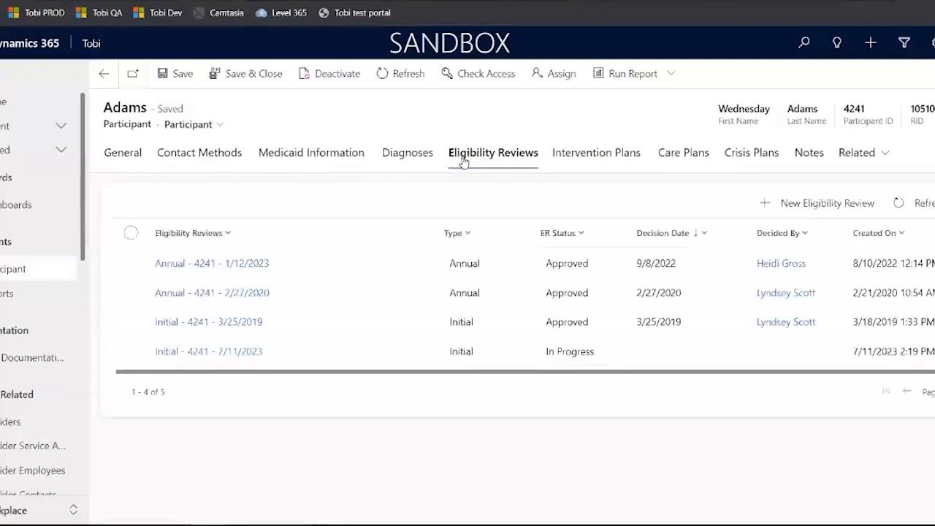
pyautogui.click(807, 204)
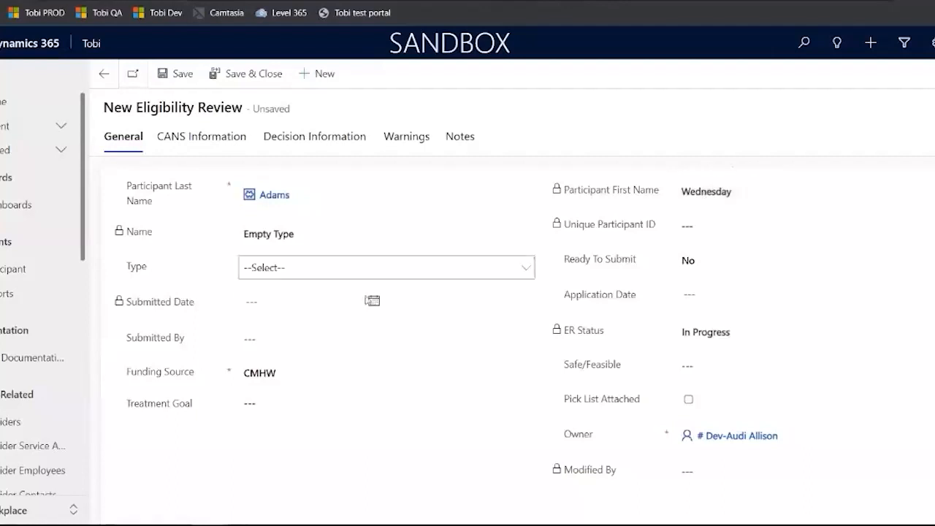
pyautogui.click(312, 275)
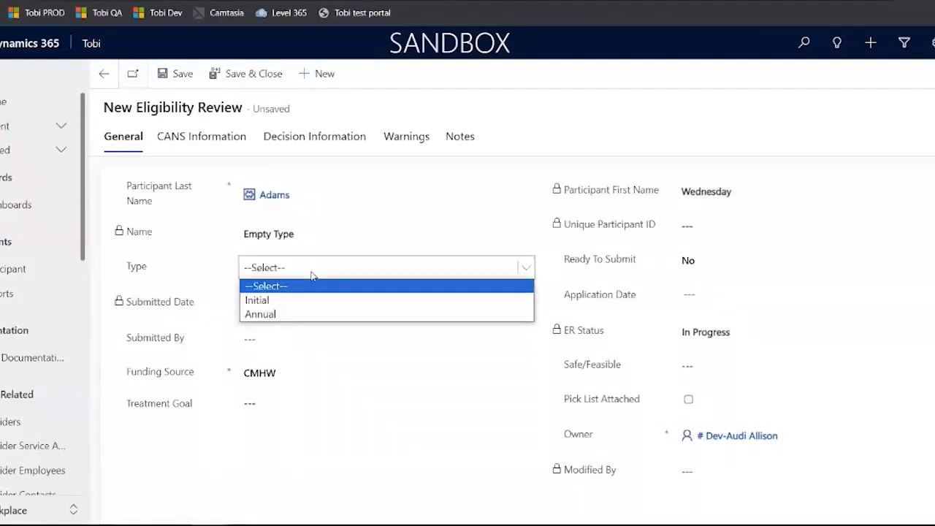
pyautogui.click(281, 301)
pyautogui.click(180, 82)
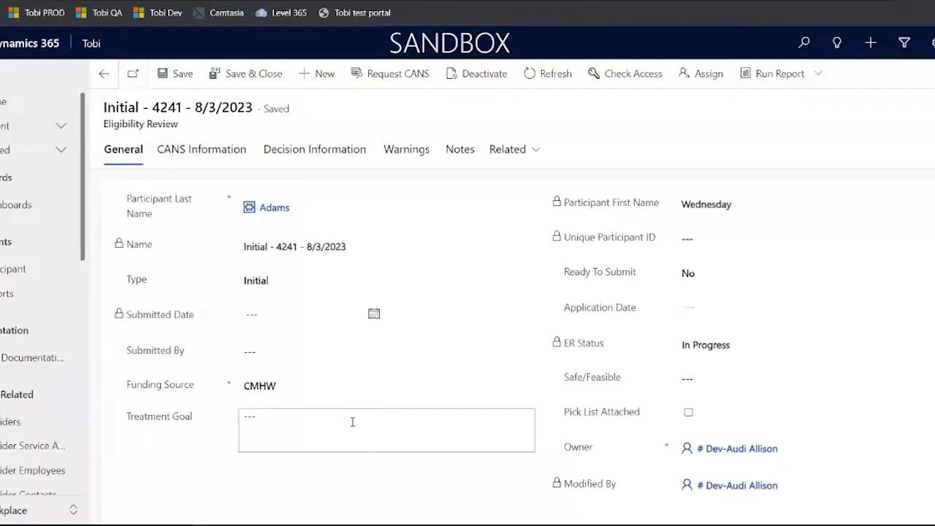
# Request the CANS records from the review's CANS information and look through the score columns of the list
pyautogui.click(202, 154)
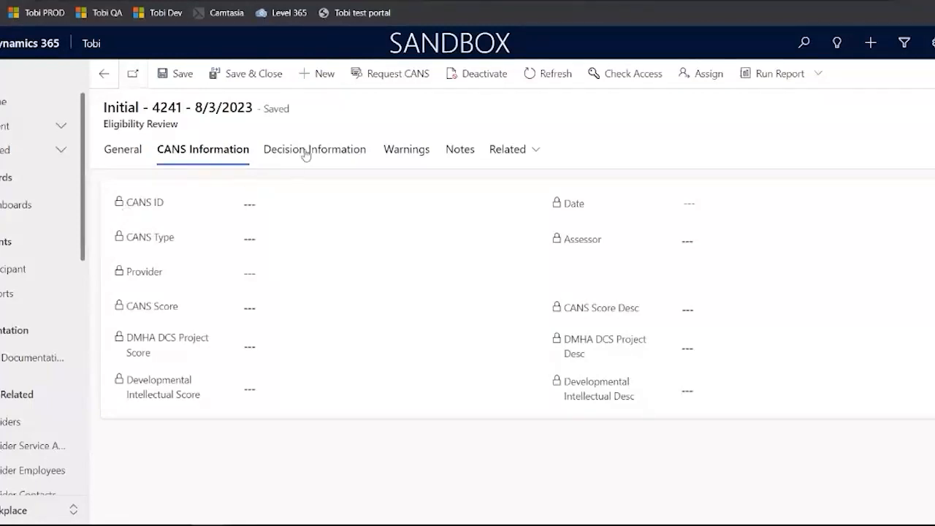
pyautogui.click(398, 76)
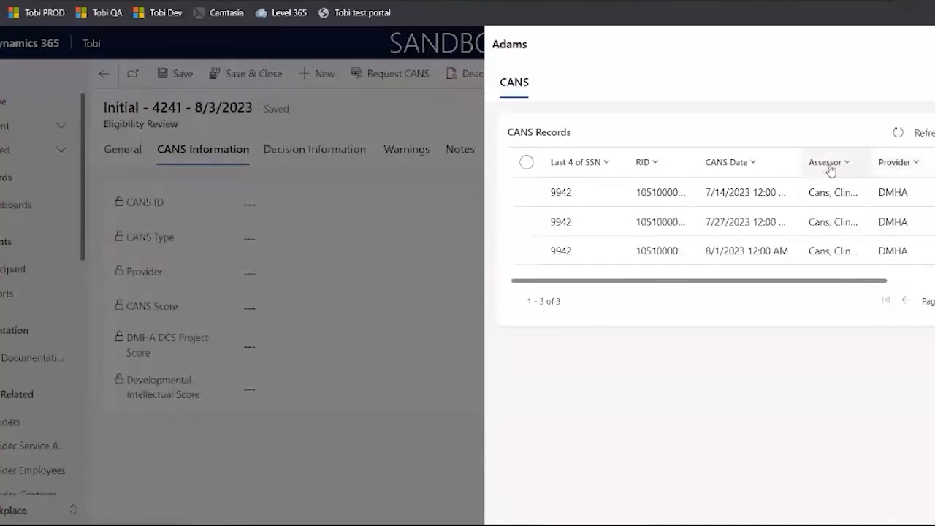
pyautogui.moveTo(878, 282); pyautogui.dragTo(934, 283)
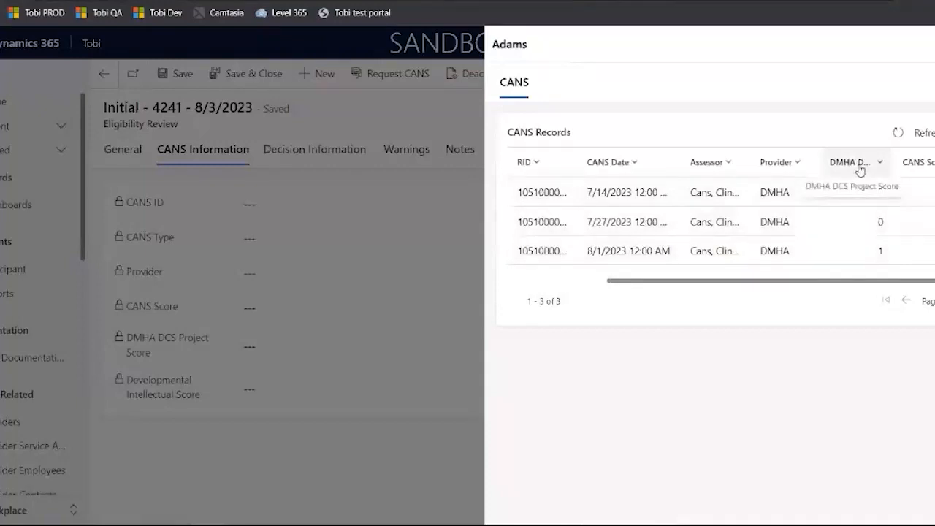
pyautogui.moveTo(892, 159)
pyautogui.mouseDown()
pyautogui.moveTo(906, 158)
pyautogui.moveTo(894, 160)
pyautogui.mouseUp()
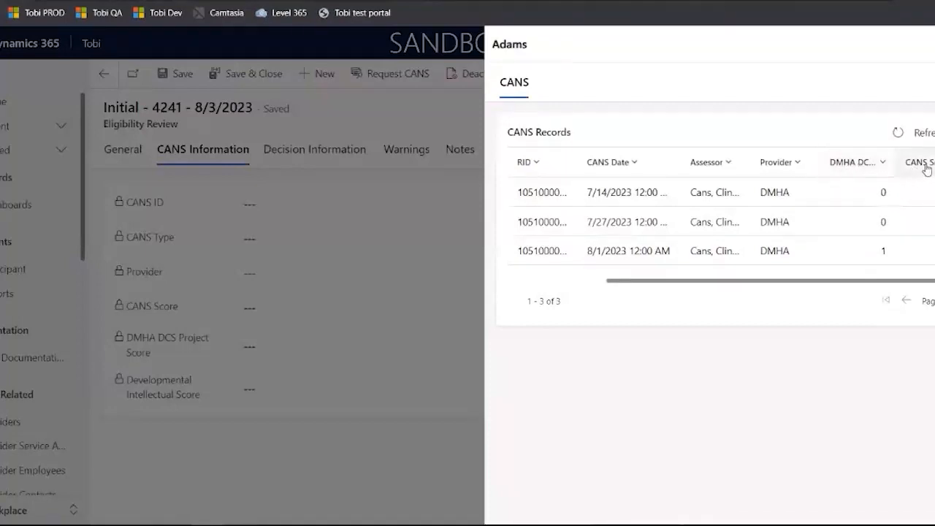
pyautogui.moveTo(797, 280); pyautogui.dragTo(669, 291)
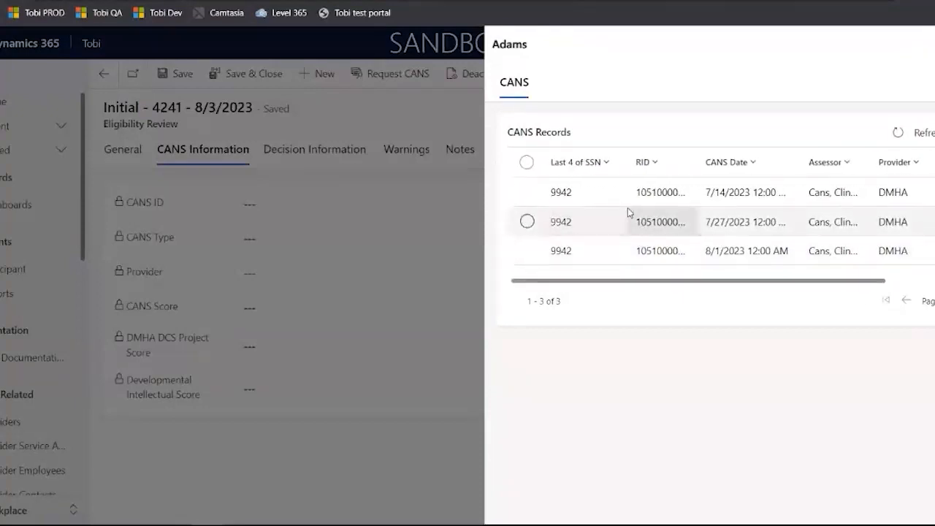
# Open the CANS assessment dated 7/14/2023, examine its details through the days since assessment, and return to the list
pyautogui.click(526, 194)
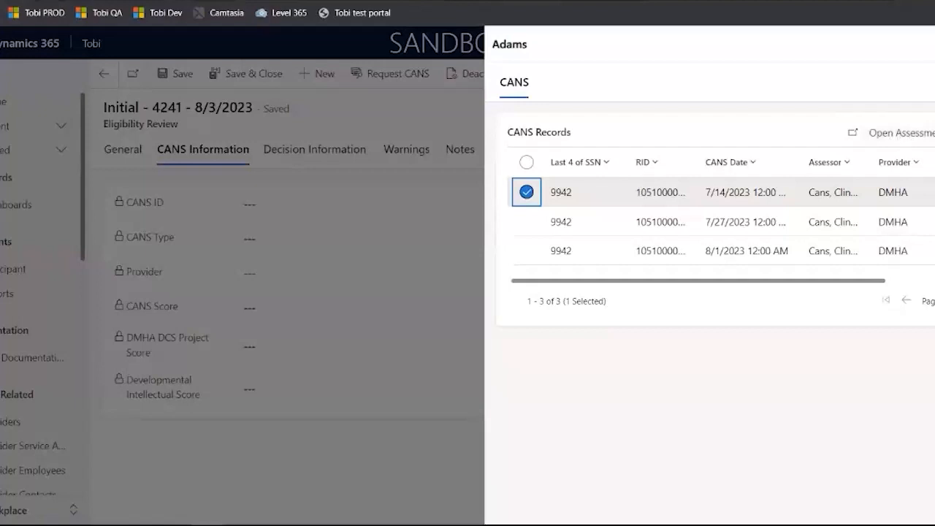
pyautogui.click(934, 132)
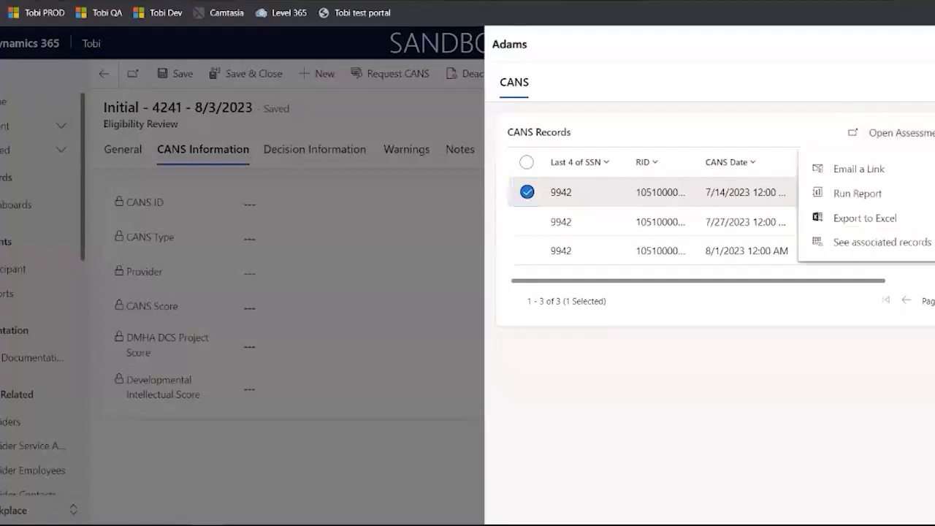
pyautogui.click(784, 148)
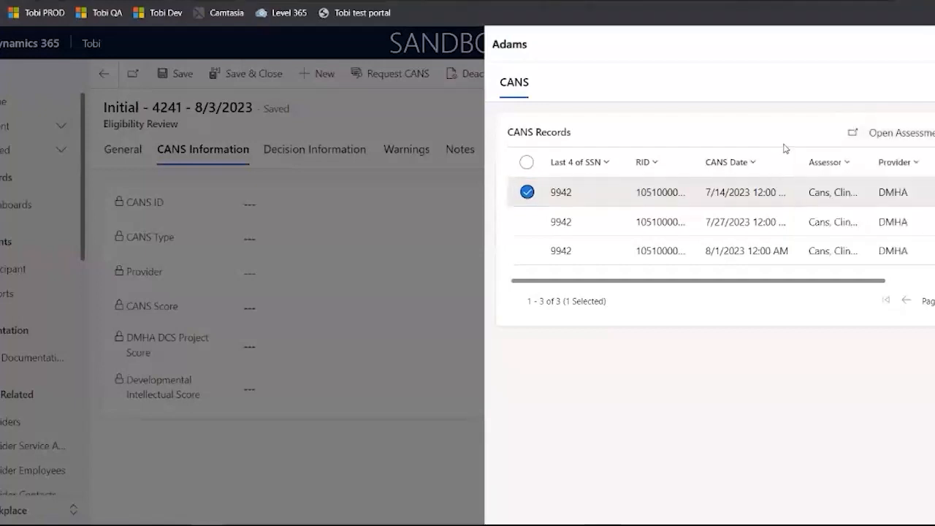
pyautogui.click(886, 135)
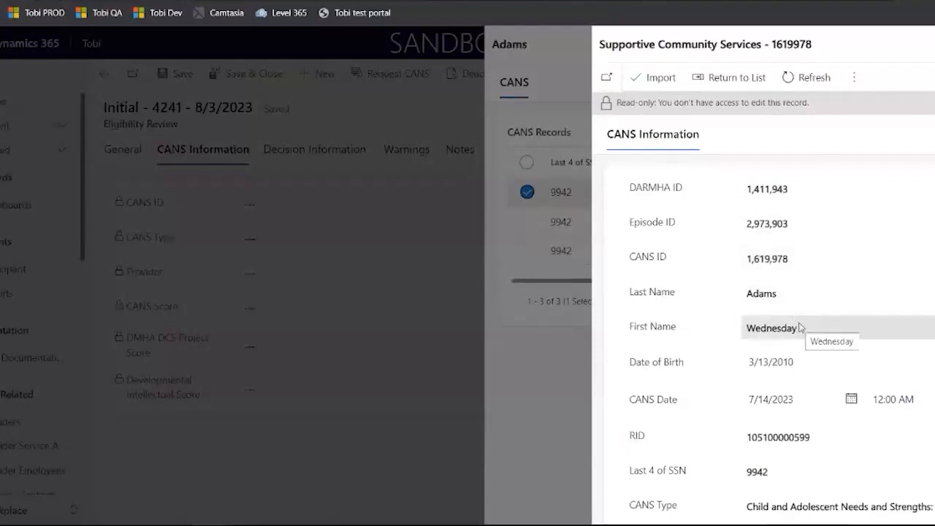
pyautogui.scroll(-1, 800, 327)
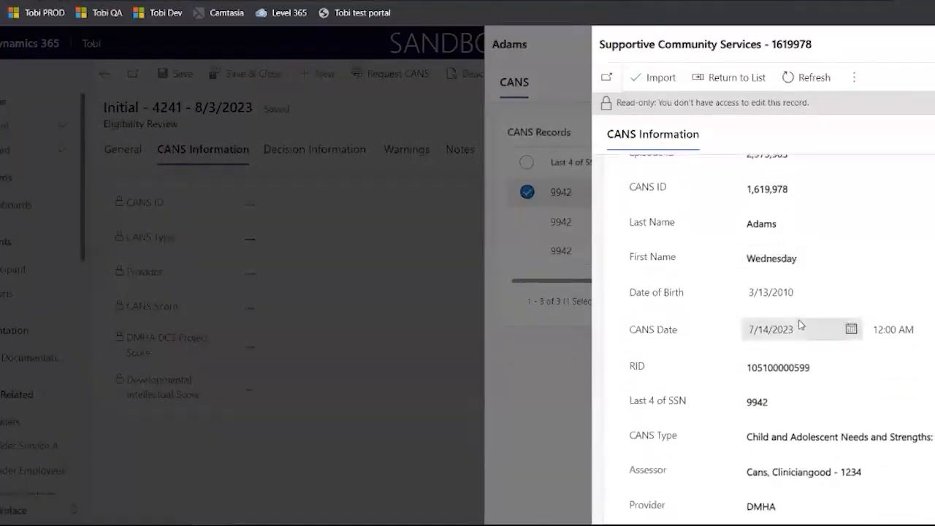
pyautogui.scroll(-1, 800, 324)
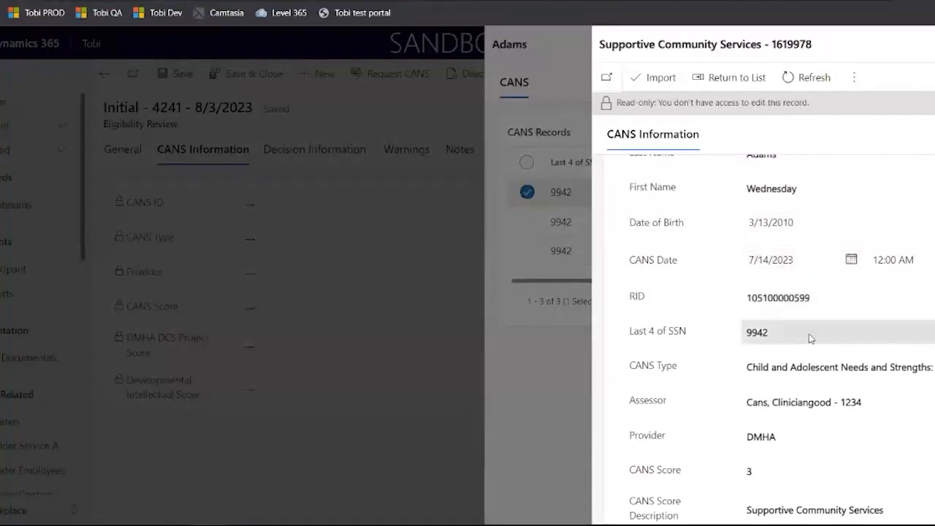
pyautogui.scroll(-1, 807, 334)
pyautogui.scroll(-1, 809, 307)
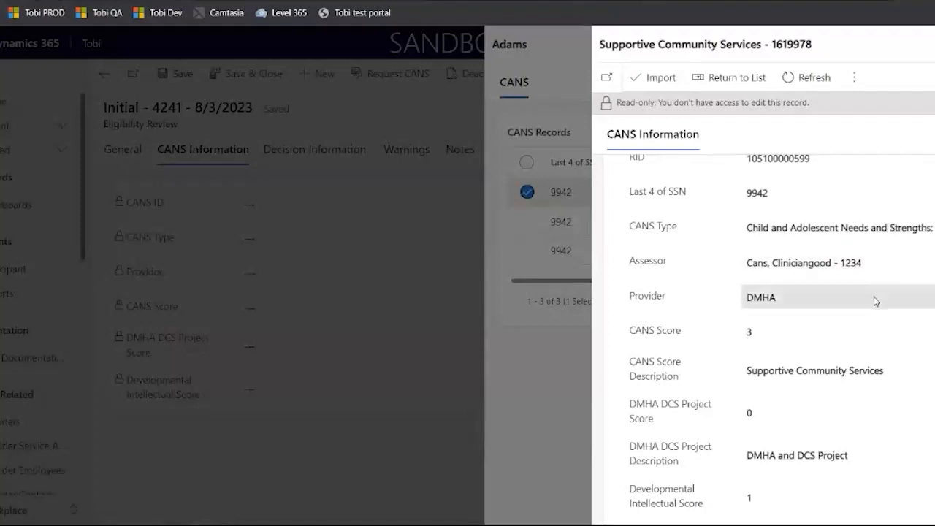
pyautogui.scroll(-1, 870, 292)
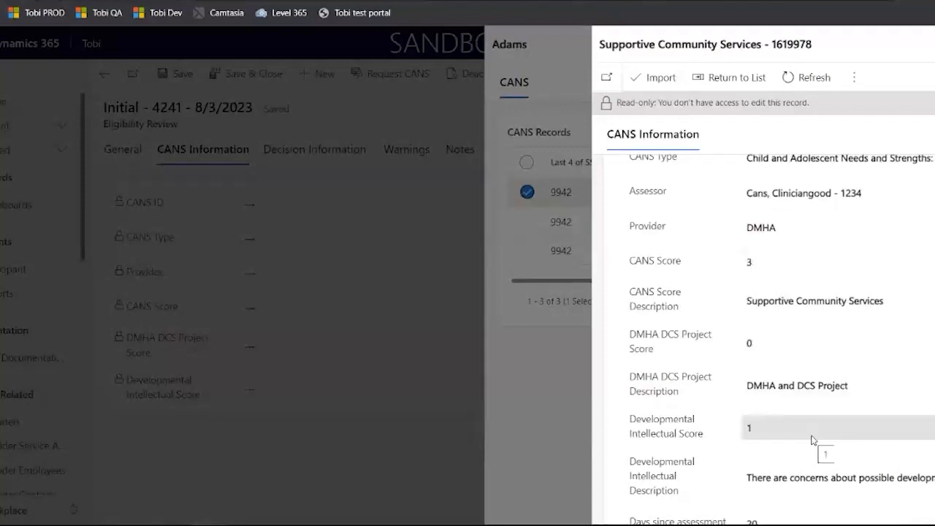
pyautogui.scroll(-1, 851, 471)
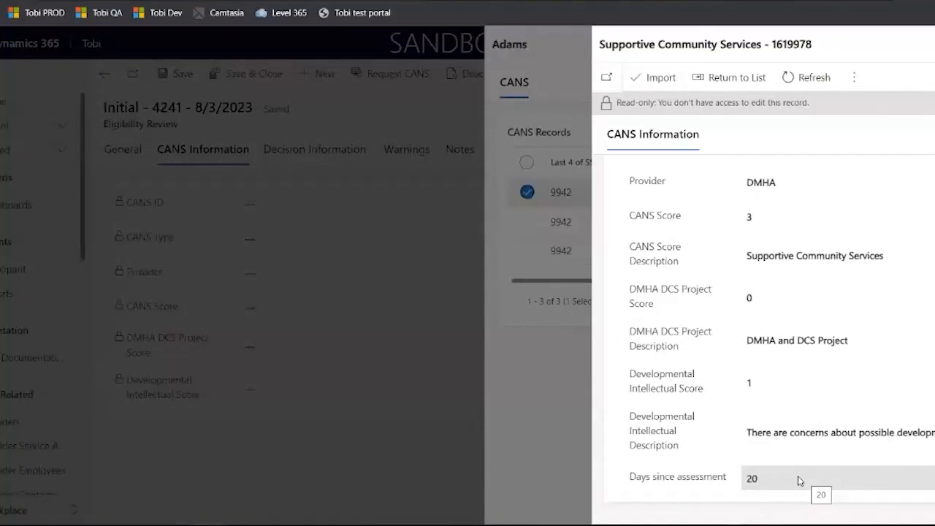
pyautogui.scroll(3, 798, 480)
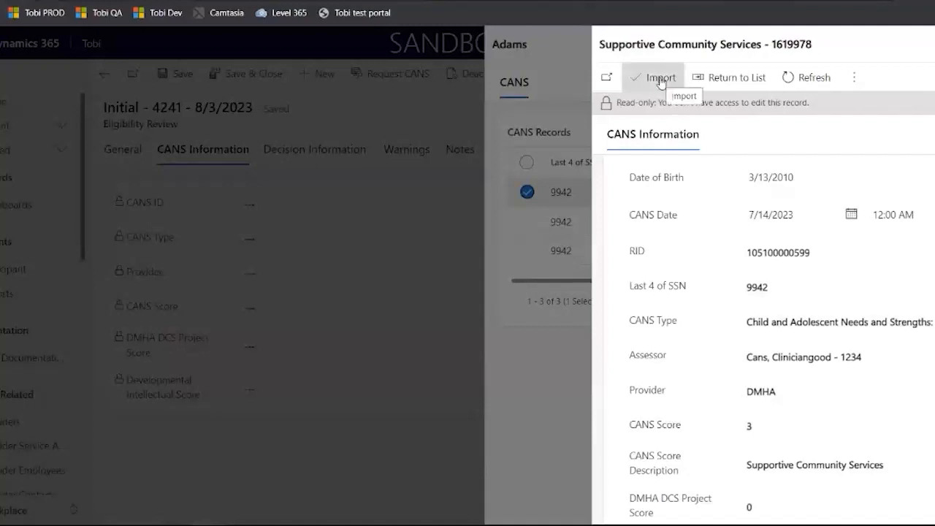
pyautogui.click(721, 80)
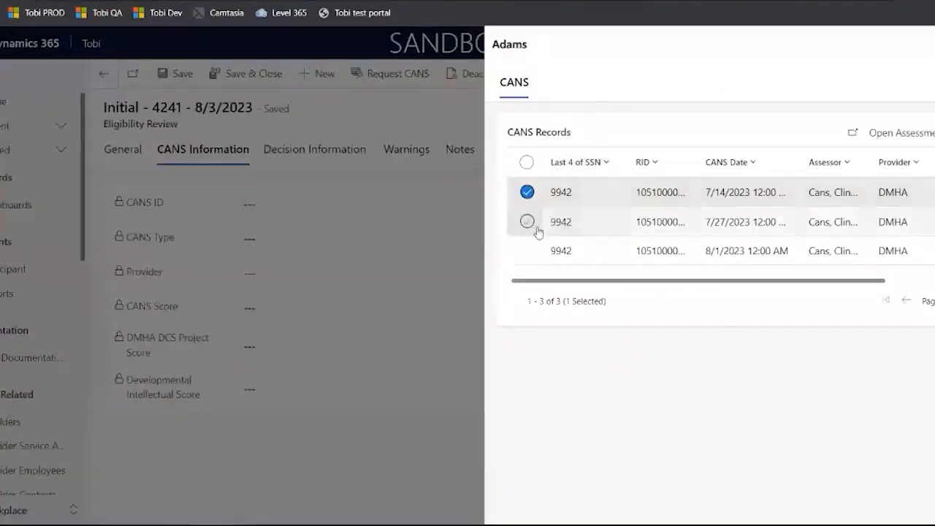
# Select only the CANS assessment dated 7/27/2023 and open it to examine its details
pyautogui.click(526, 199)
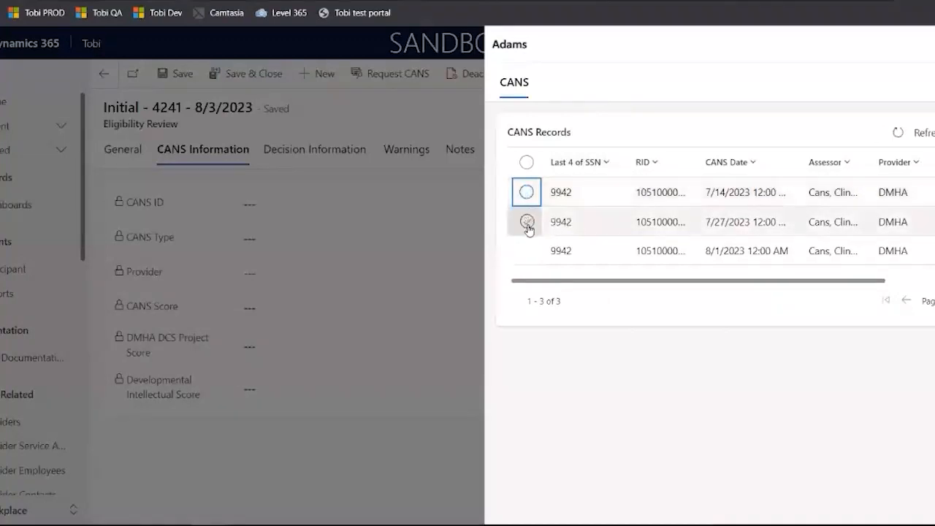
pyautogui.click(526, 222)
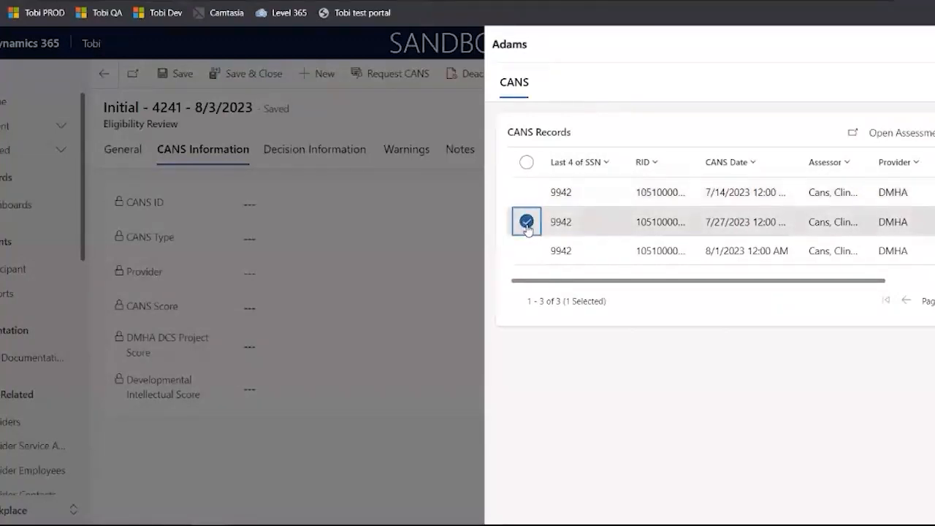
pyautogui.click(880, 132)
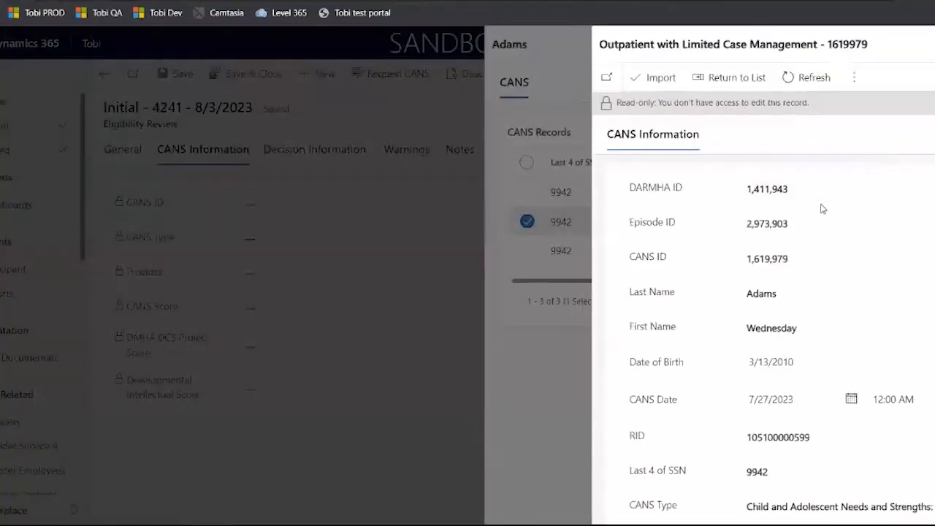
pyautogui.scroll(-2, 823, 209)
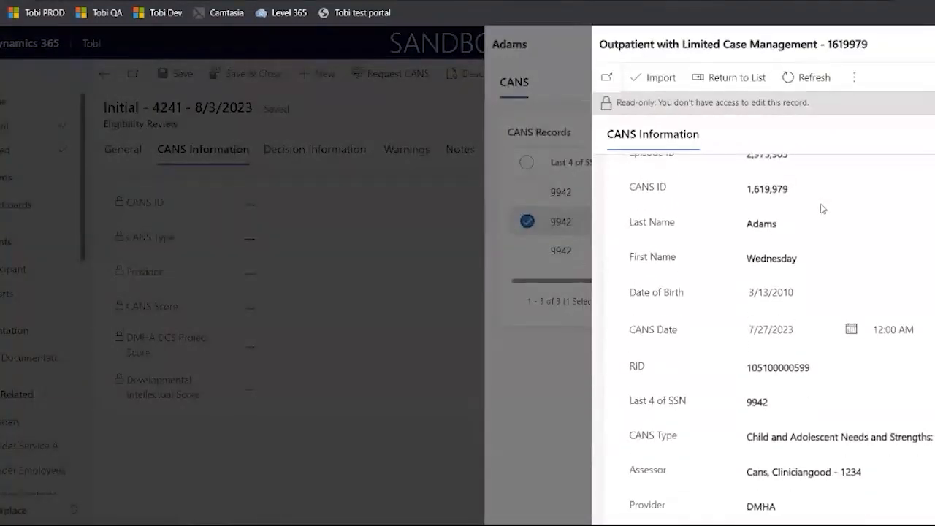
pyautogui.scroll(-2, 823, 209)
pyautogui.scroll(4, 822, 209)
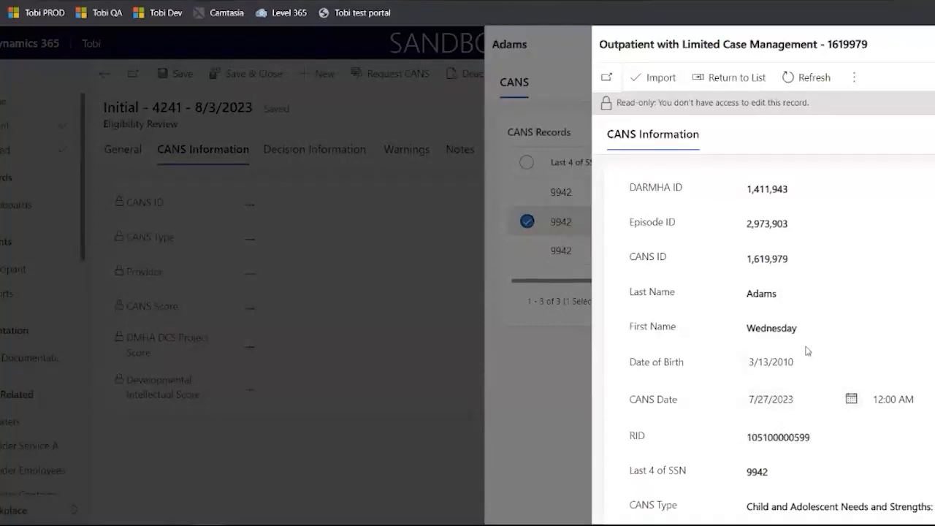
pyautogui.scroll(-2, 806, 351)
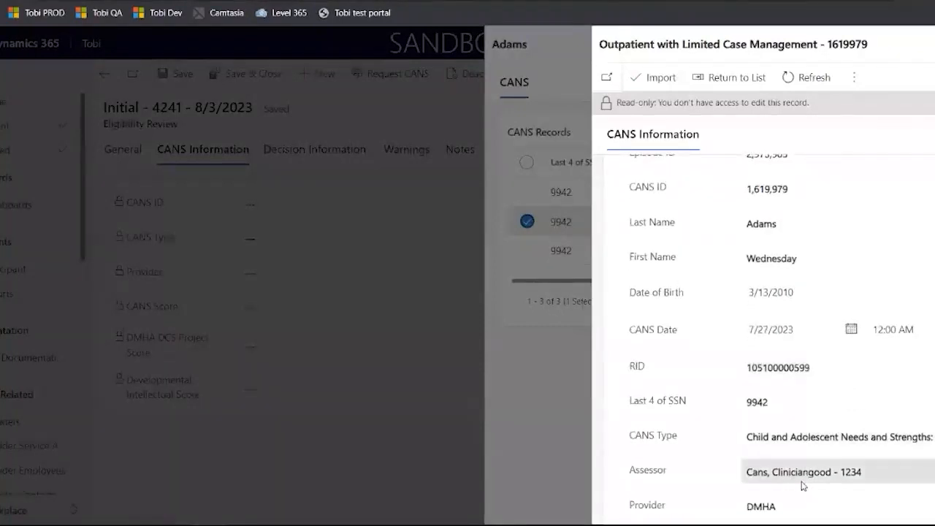
pyautogui.scroll(2, 803, 456)
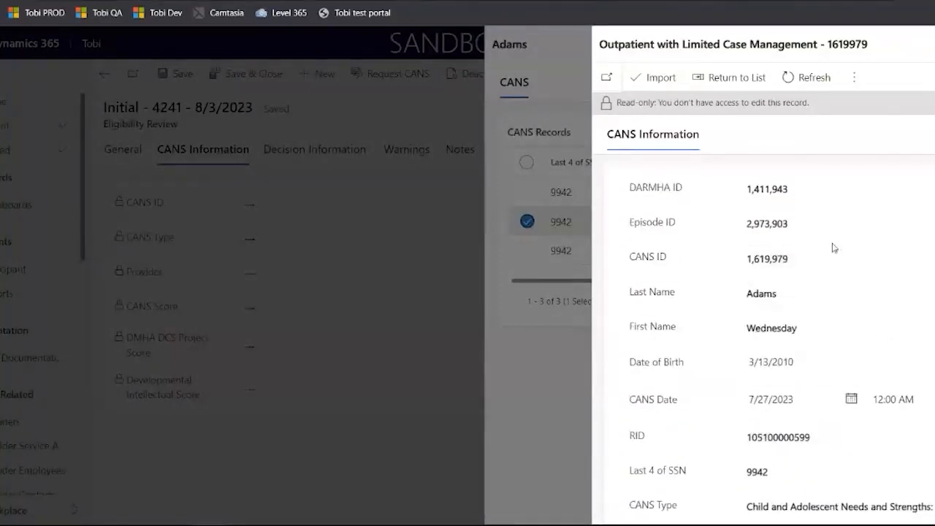
# Import the open CANS assessment into the eligibility review, close the records list and show the review's CANS information
pyautogui.click(656, 79)
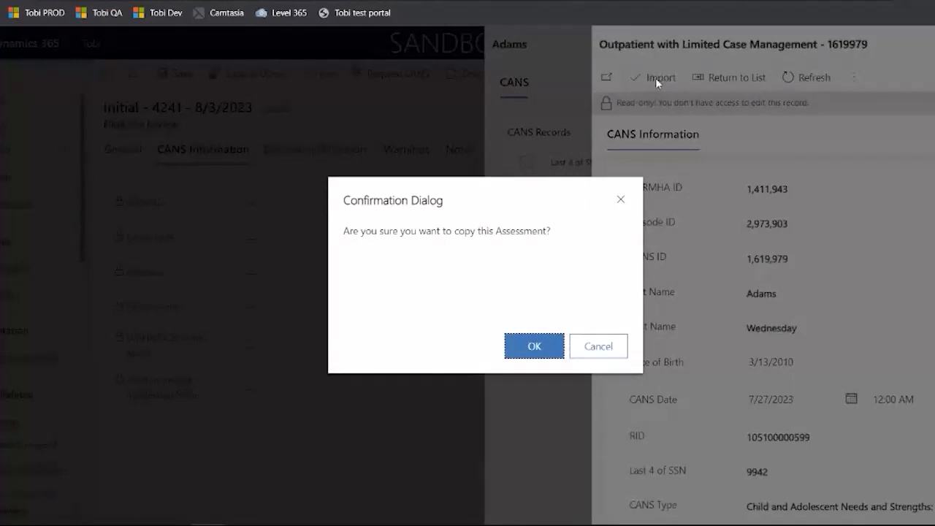
pyautogui.click(538, 346)
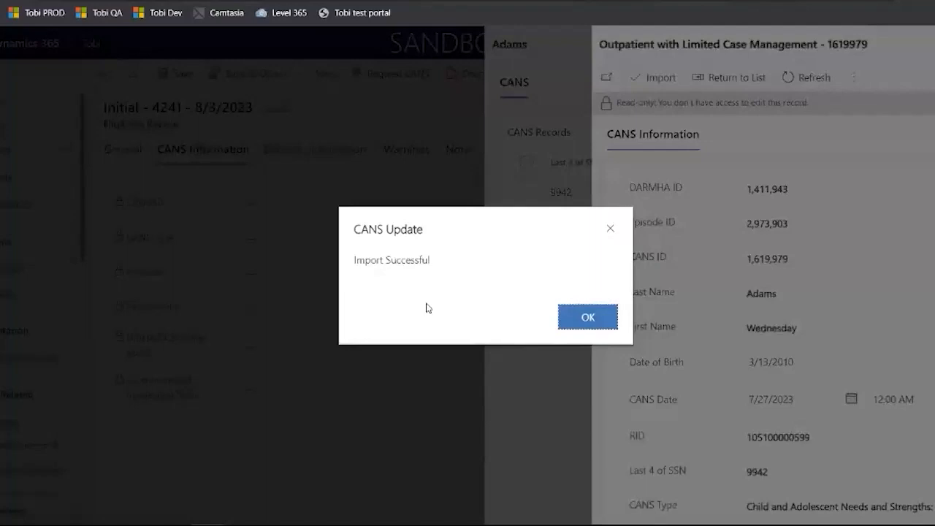
pyautogui.click(594, 320)
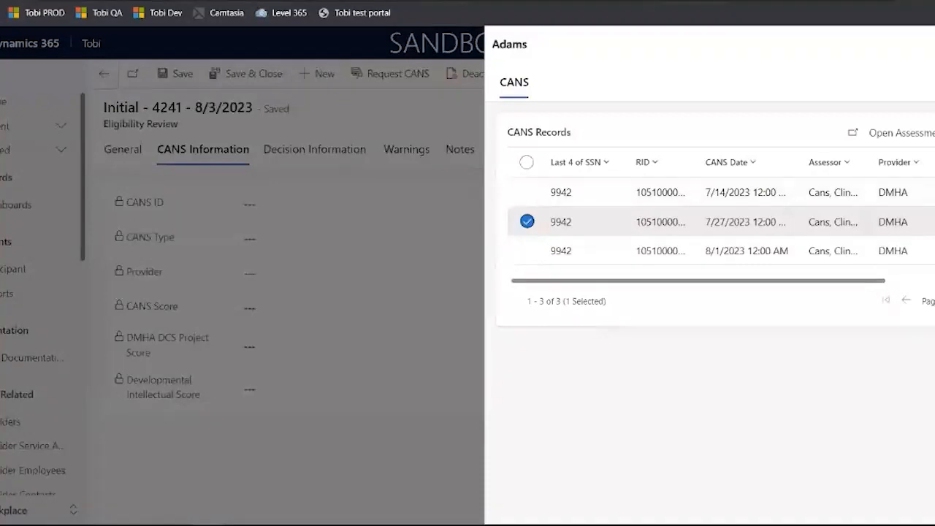
pyautogui.click(934, 43)
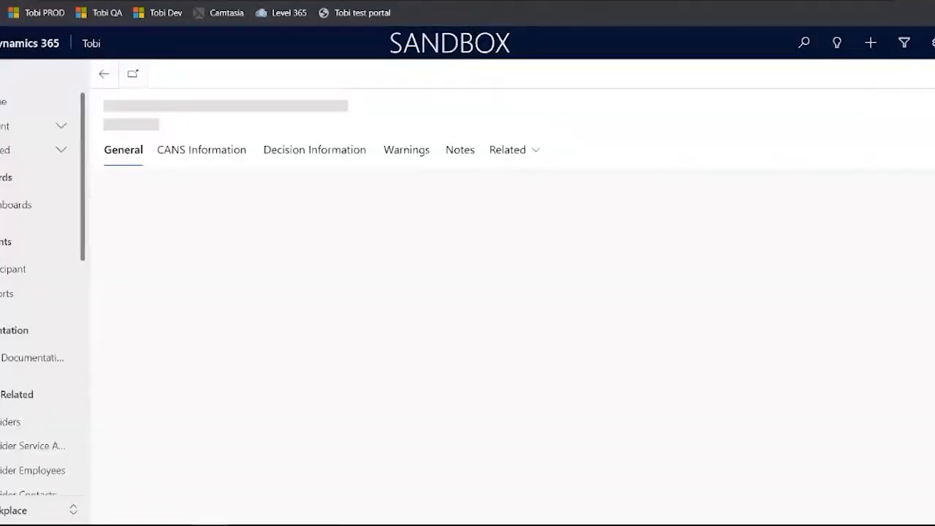
pyautogui.click(234, 157)
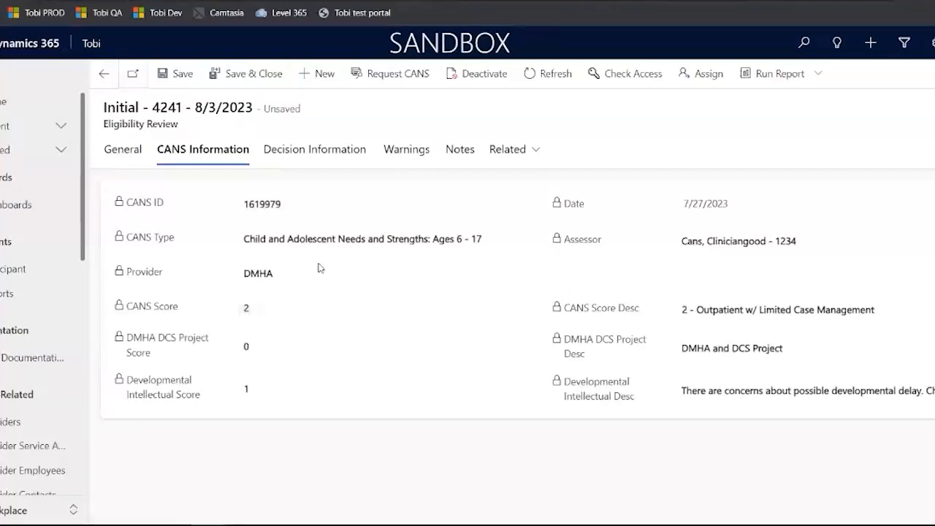
# Request the CANS records again and compare the scores of the listed assessments
pyautogui.click(390, 77)
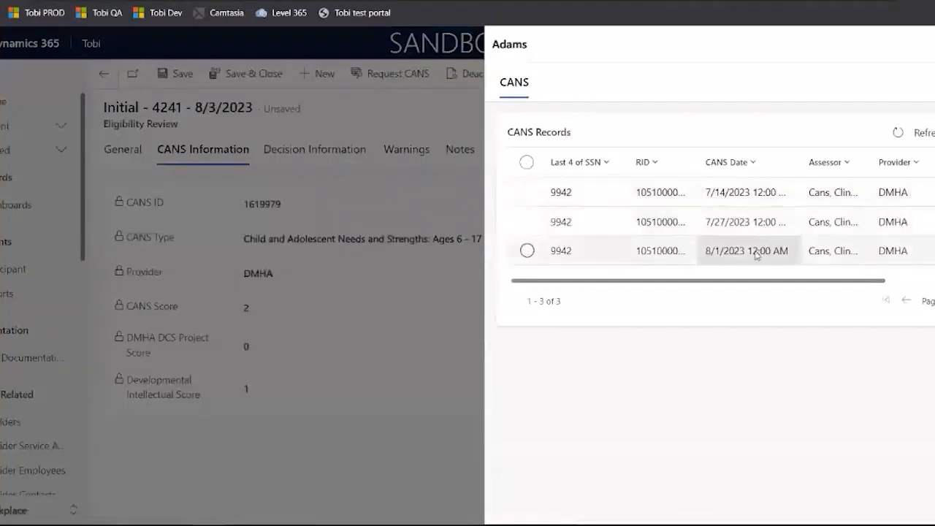
pyautogui.moveTo(764, 285); pyautogui.dragTo(899, 270)
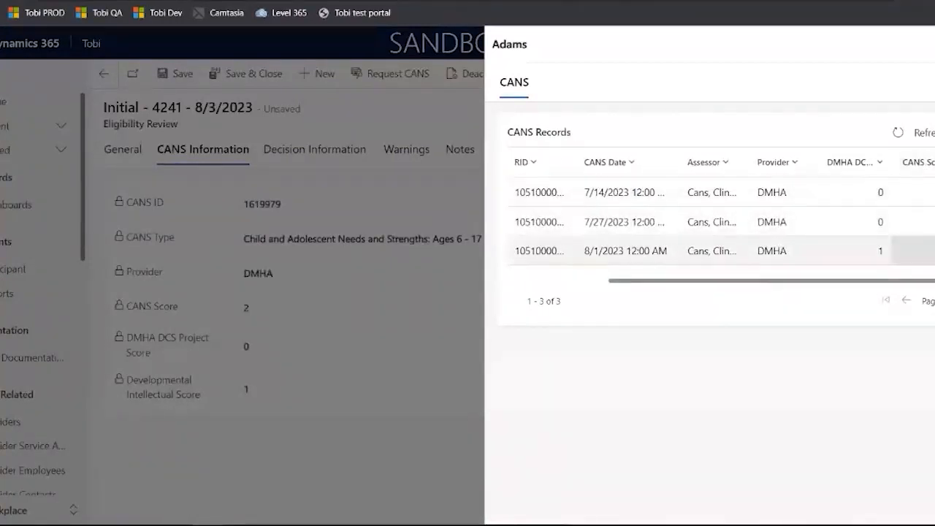
pyautogui.moveTo(926, 286); pyautogui.dragTo(728, 284)
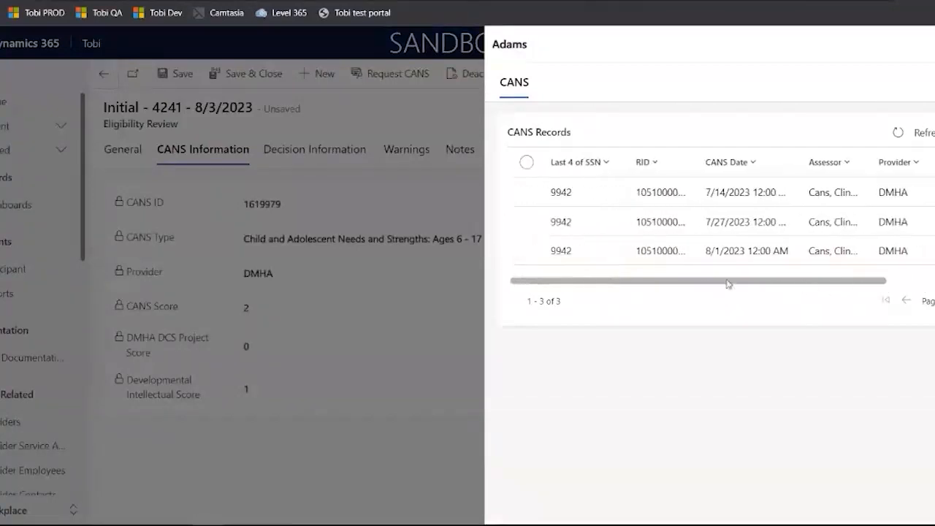
# Select the CANS assessment dated 8/1/2023 and open it to examine its details, including the CANS score
pyautogui.click(526, 250)
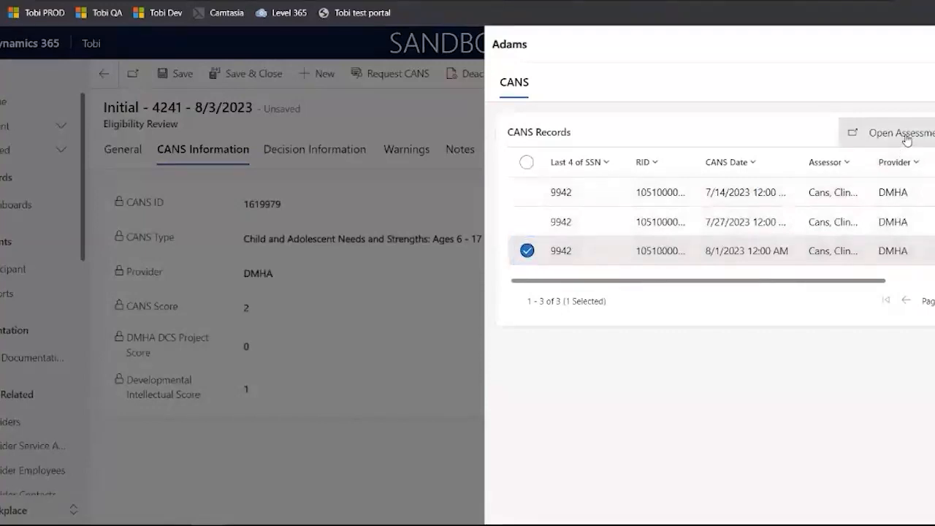
pyautogui.click(865, 133)
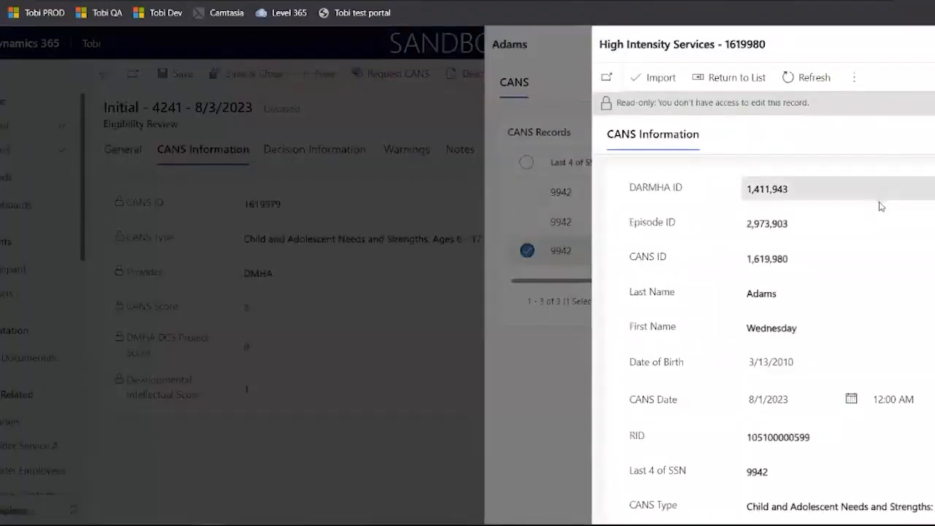
pyautogui.scroll(-1, 874, 213)
pyautogui.scroll(-1, 875, 213)
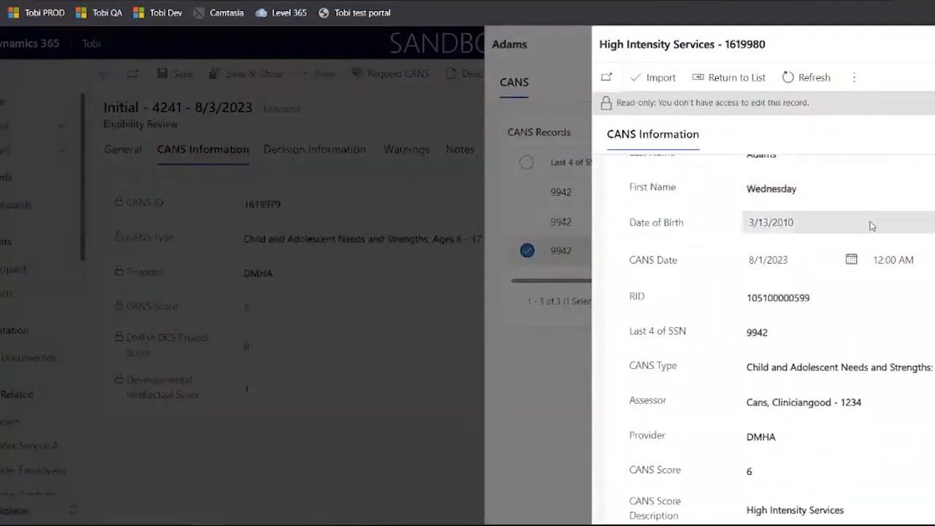
pyautogui.scroll(-2, 872, 223)
pyautogui.scroll(4, 864, 253)
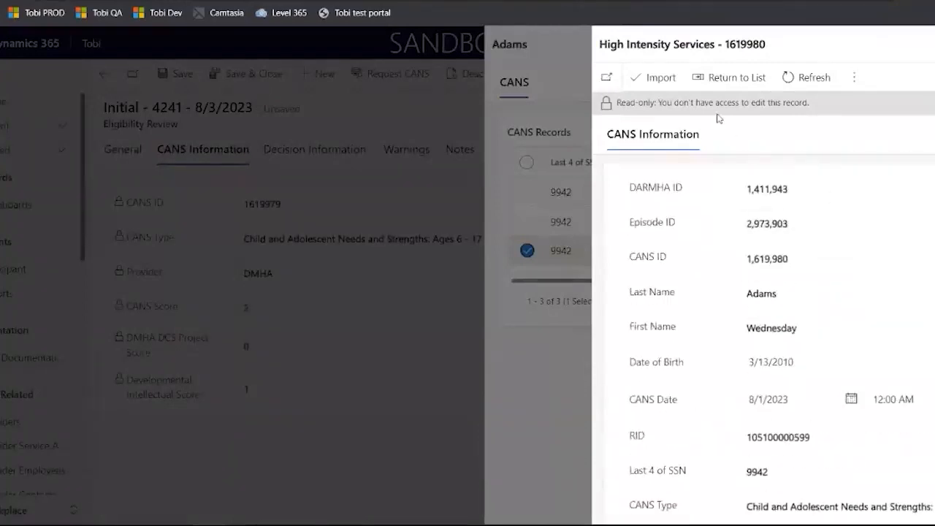
# Import the 8/1/2023 CANS assessment, close the records list discarding unsaved page changes, and show the review's CANS information
pyautogui.click(655, 80)
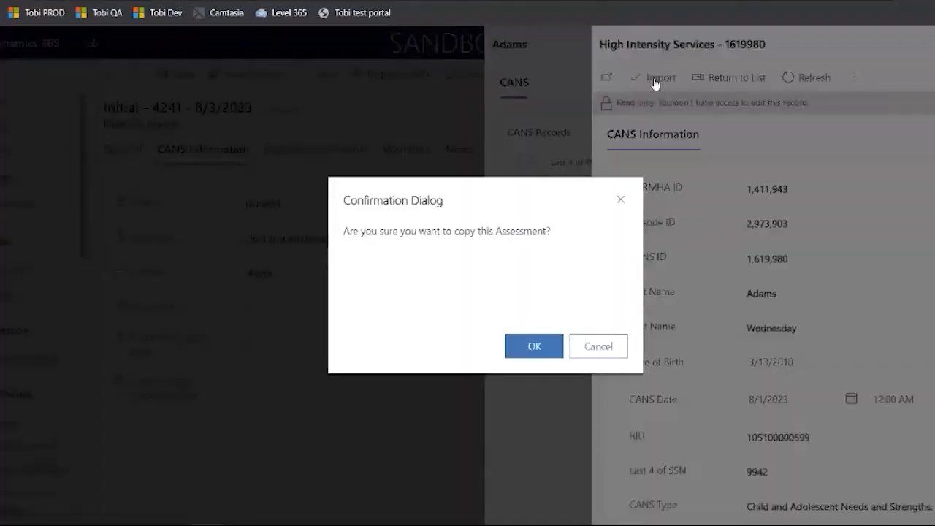
pyautogui.click(528, 348)
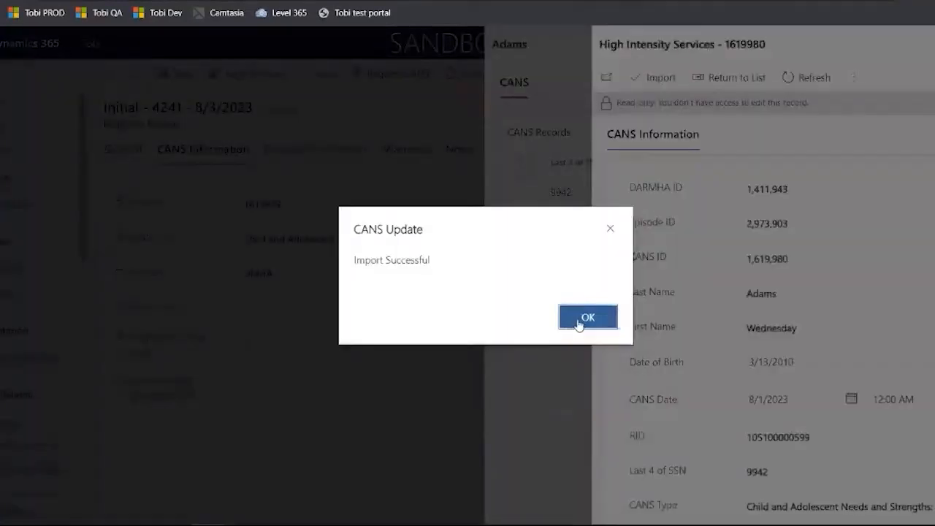
pyautogui.click(587, 318)
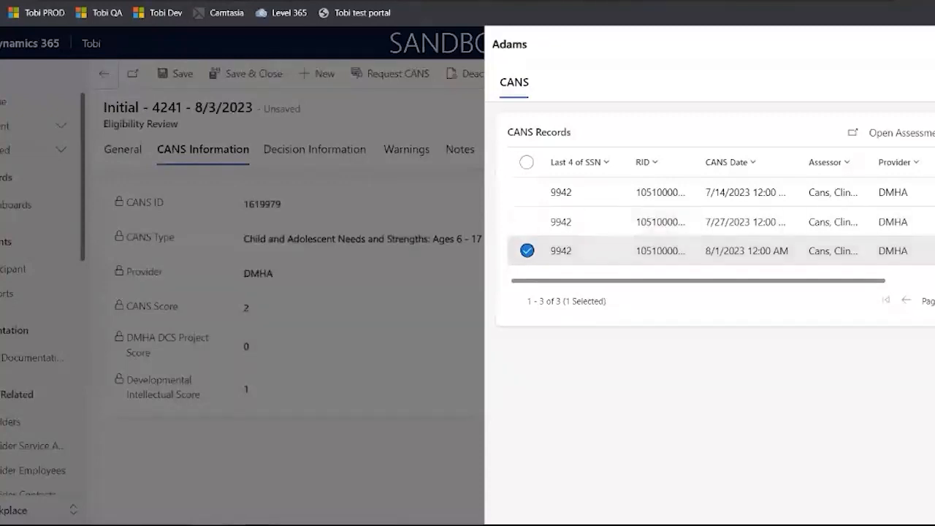
pyautogui.click(933, 44)
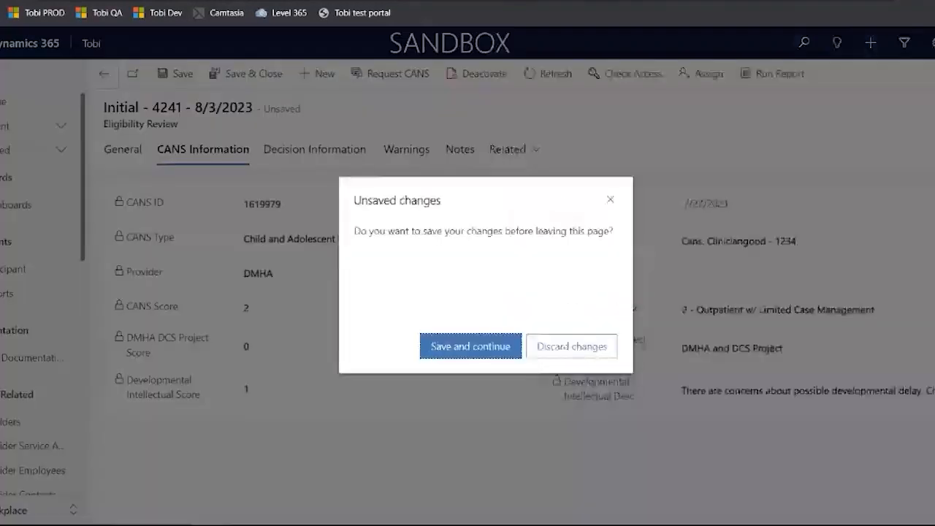
pyautogui.click(573, 346)
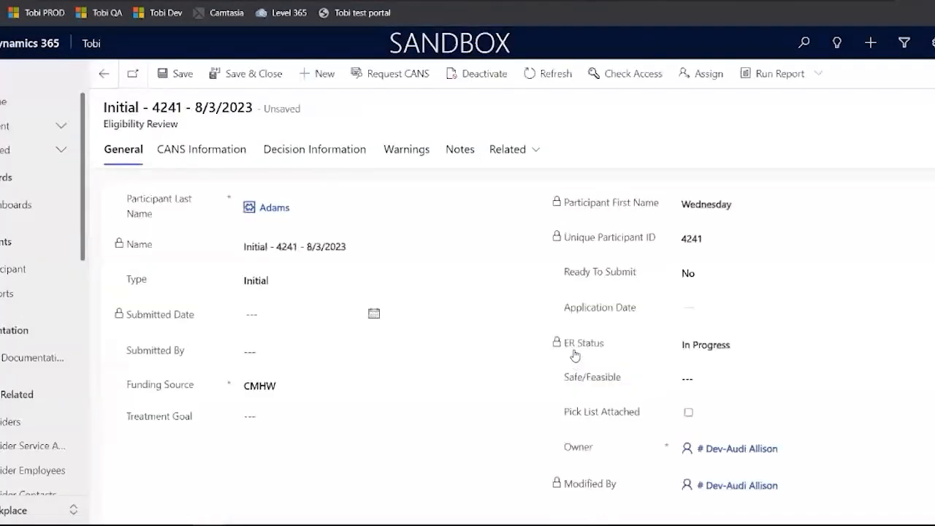
pyautogui.click(203, 151)
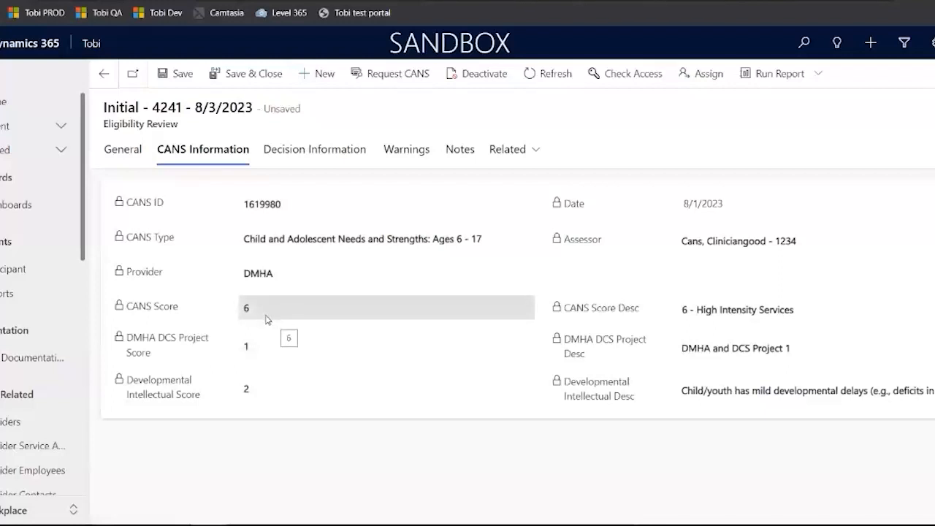
# Save and close the initial eligibility review, leaving the participant's record for the list of active participants
pyautogui.click(253, 74)
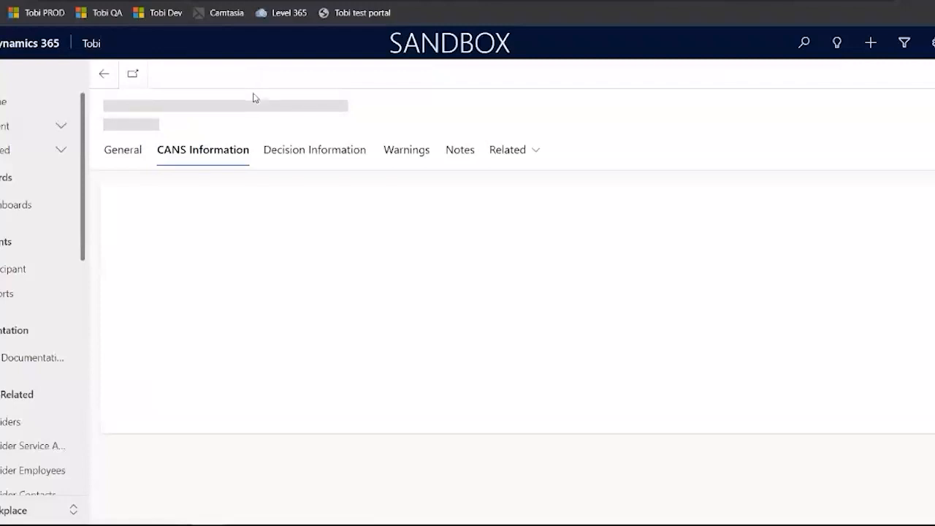
pyautogui.click(214, 78)
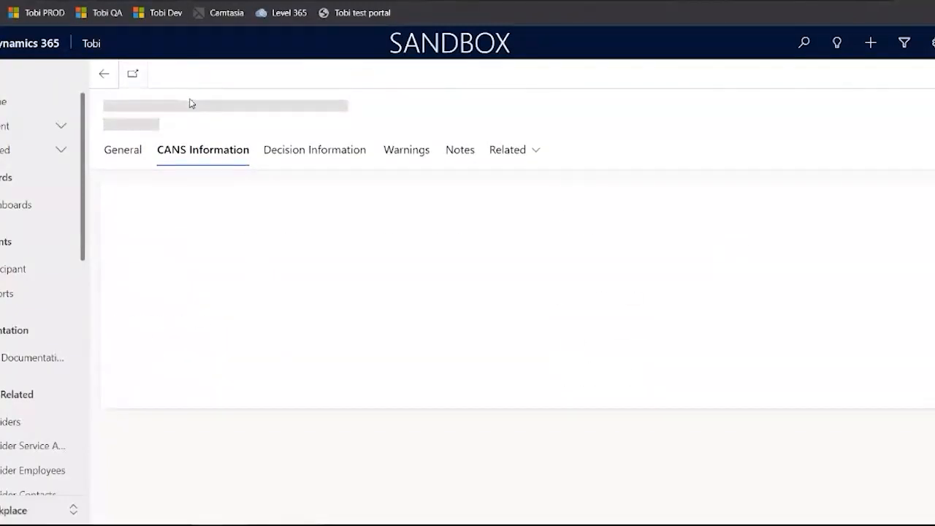
pyautogui.click(106, 73)
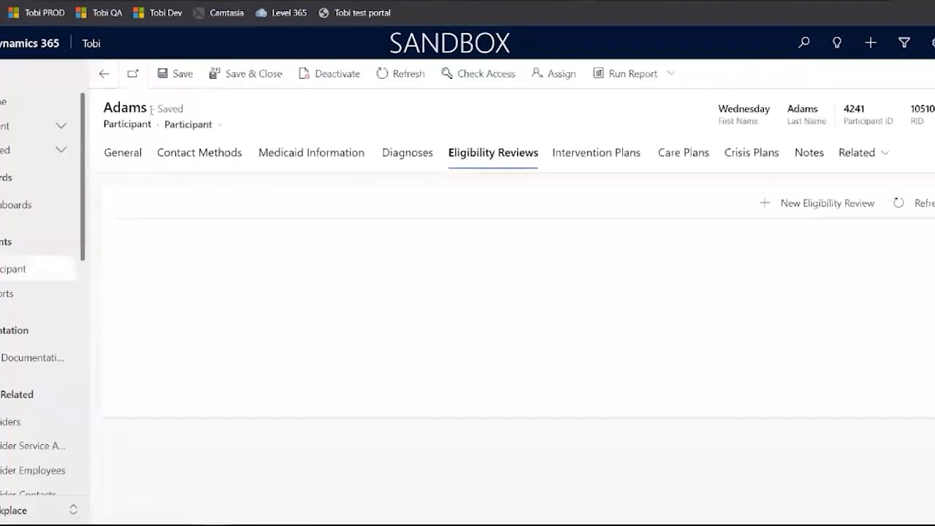
pyautogui.click(104, 74)
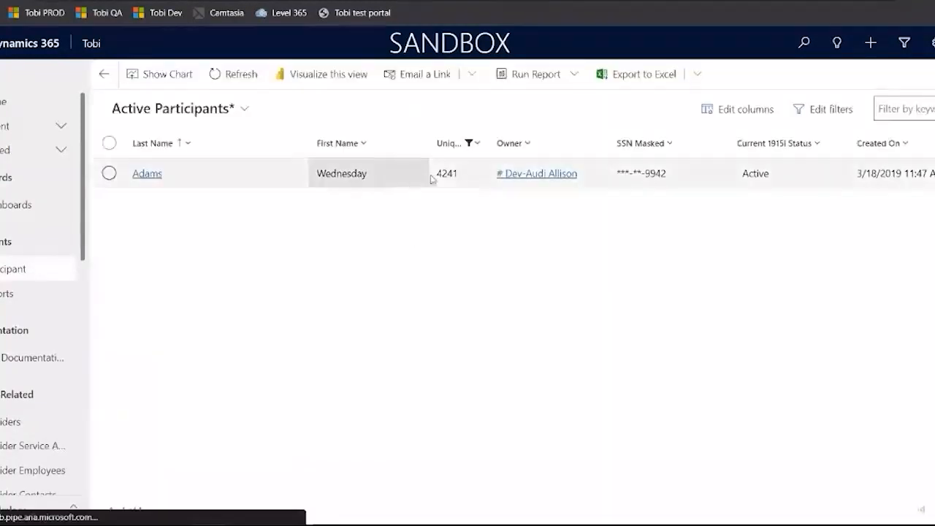
# Change the active participants filter to match another participant's unique participant ID
pyautogui.click(475, 144)
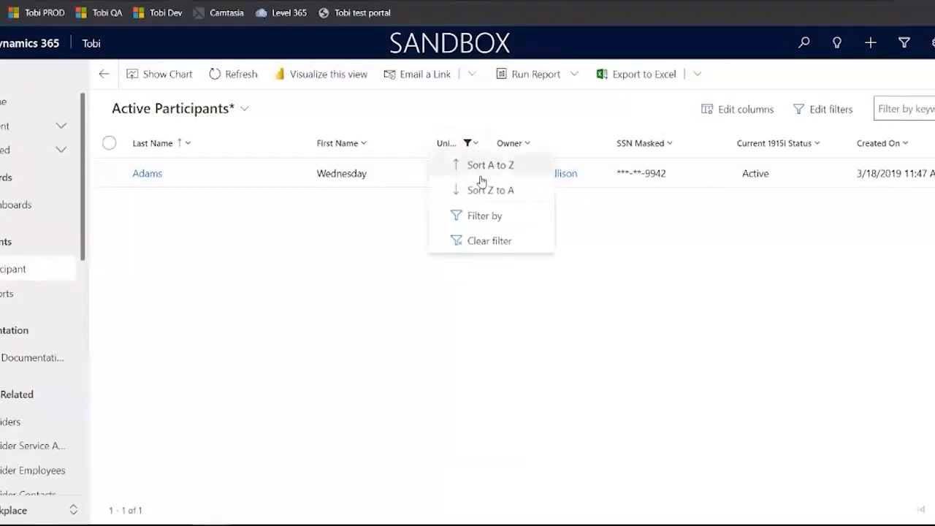
pyautogui.click(479, 216)
pyautogui.doubleClick(481, 239)
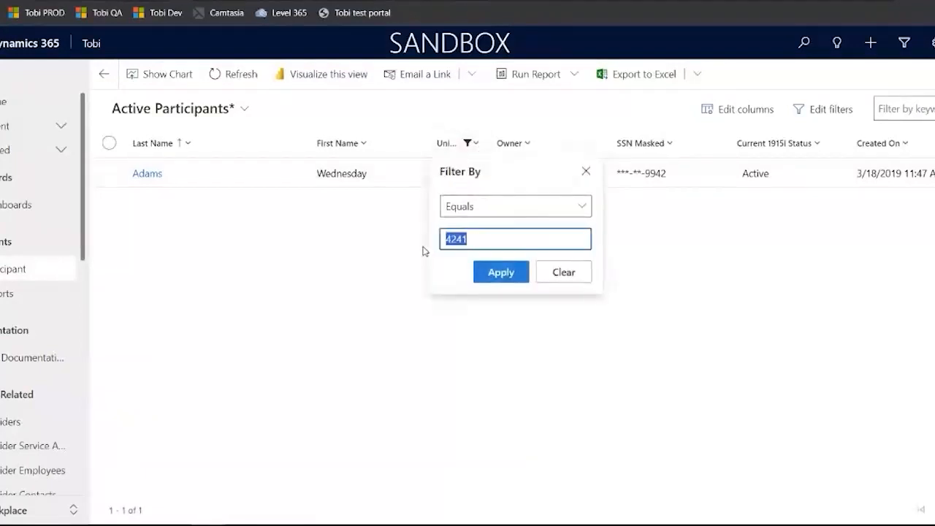
pyautogui.write('3549')
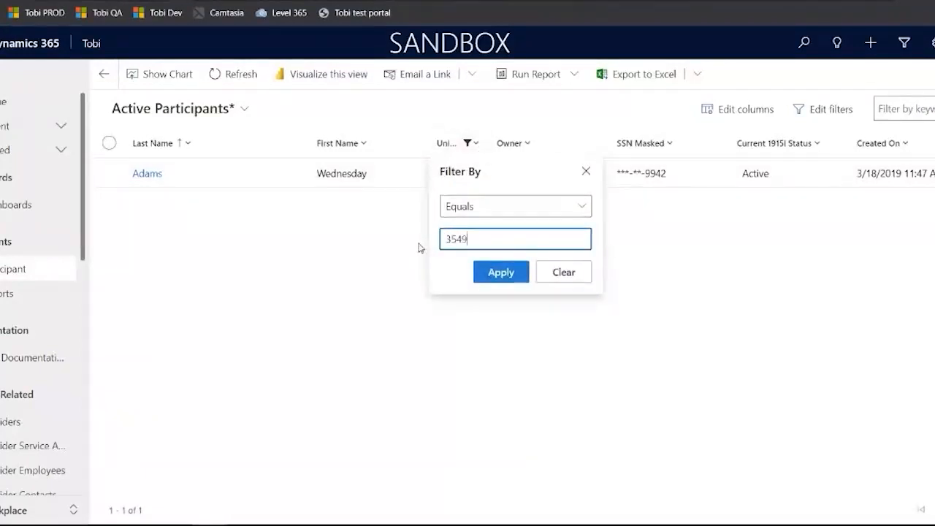
pyautogui.click(482, 274)
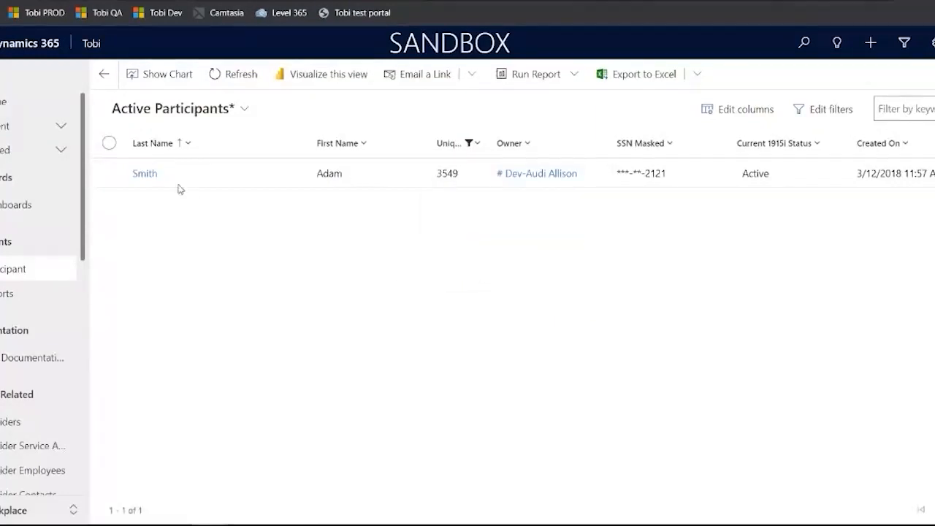
# Open the filtered participant's record and examine the general details, including the date of birth, RID and SSN fields
pyautogui.click(149, 175)
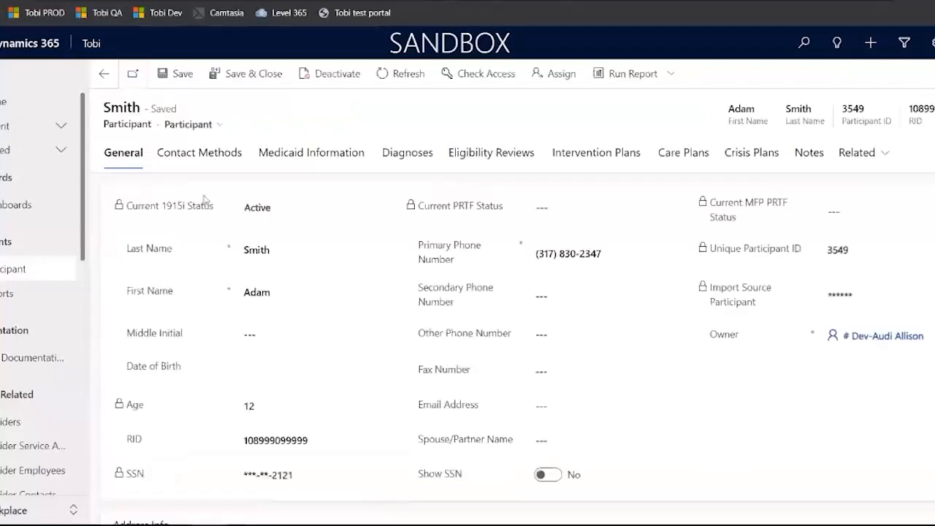
pyautogui.scroll(-1, 415, 300)
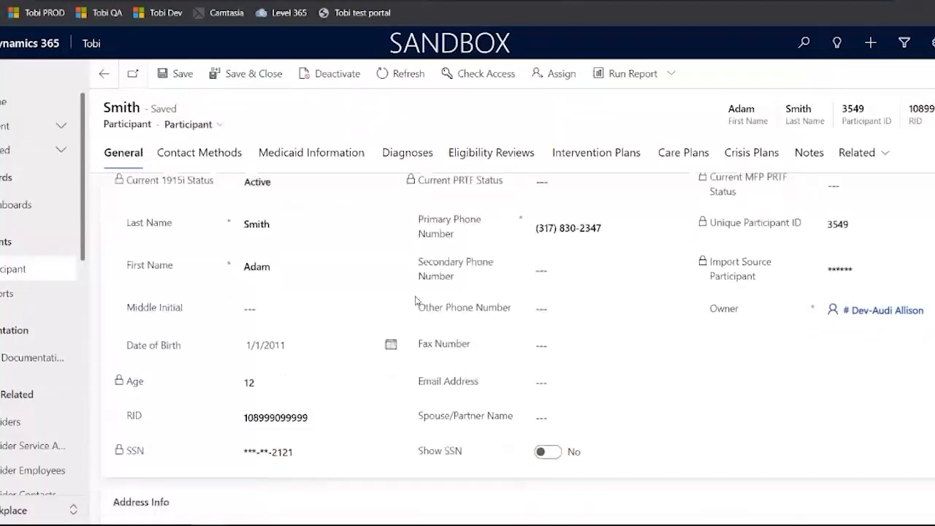
pyautogui.scroll(-2, 414, 300)
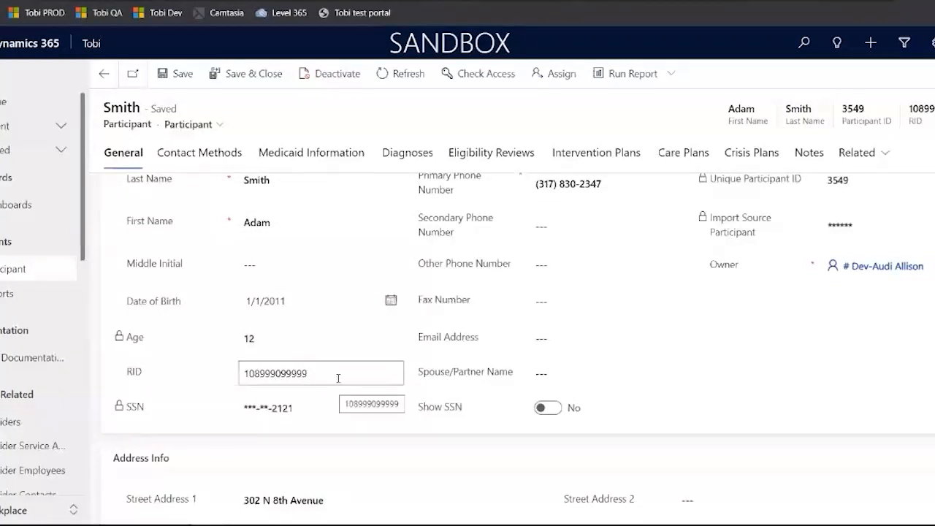
pyautogui.scroll(2, 336, 376)
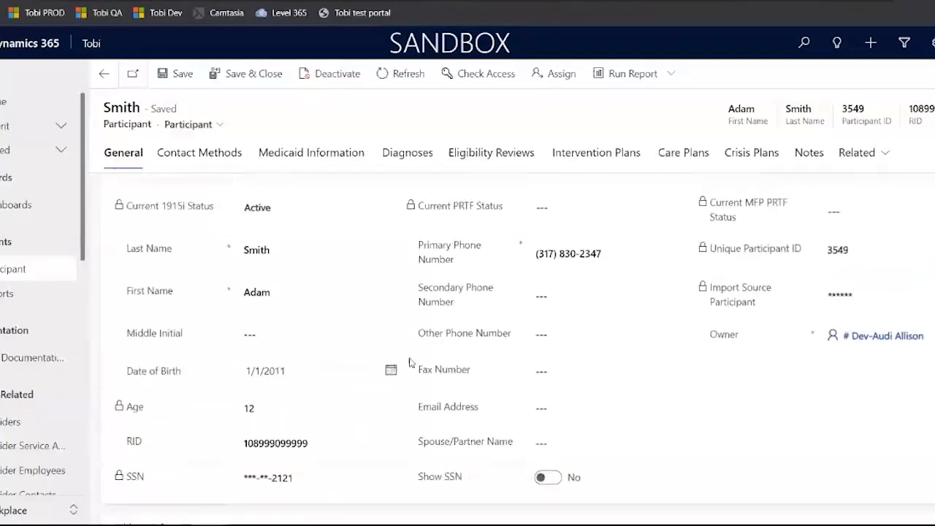
# Create a new eligibility review of type Annual for this participant and save it
pyautogui.click(487, 154)
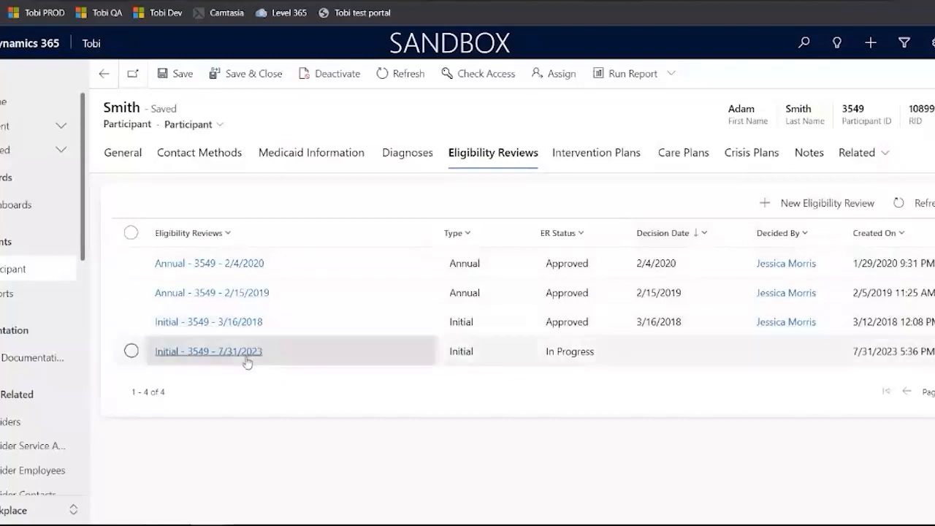
pyautogui.click(795, 204)
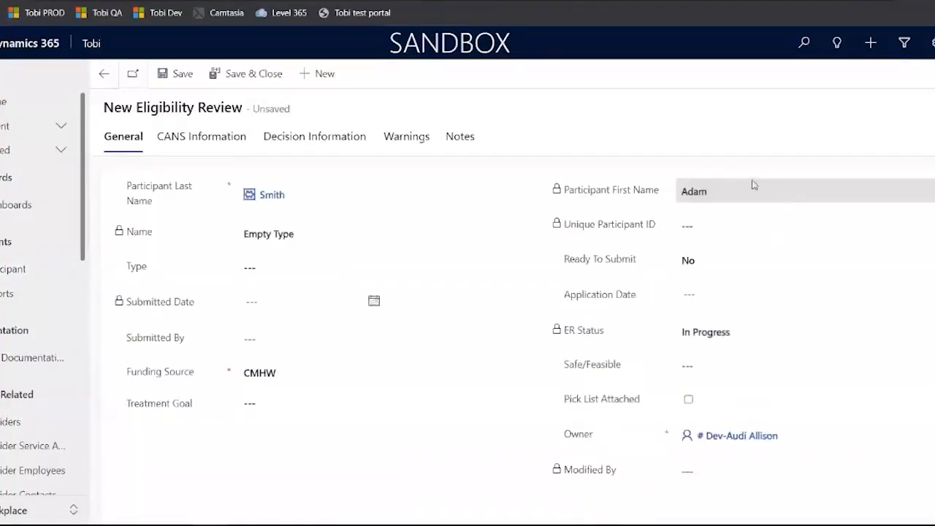
pyautogui.click(282, 268)
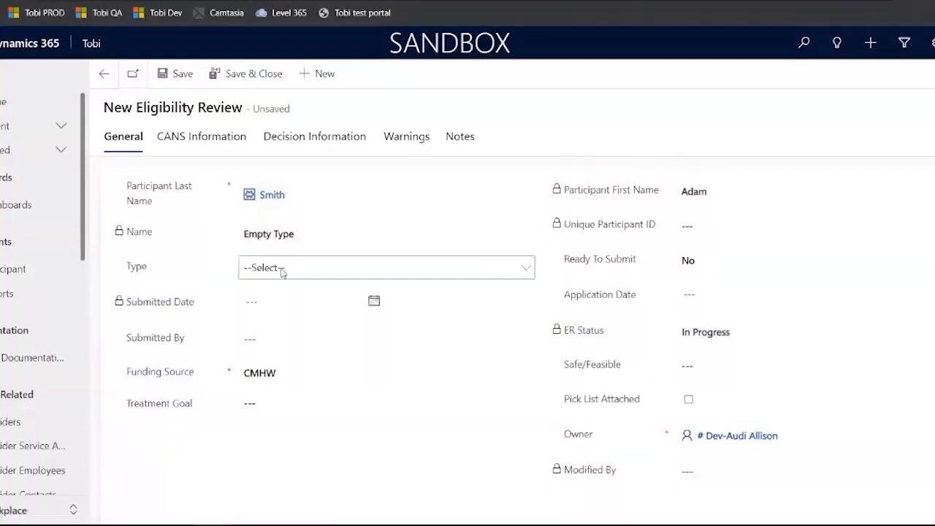
pyautogui.click(282, 269)
pyautogui.click(271, 315)
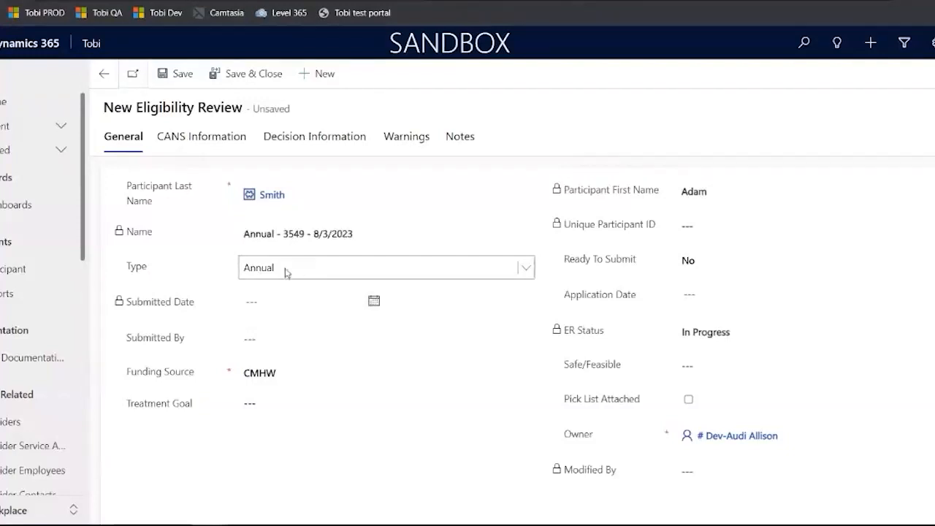
pyautogui.click(178, 79)
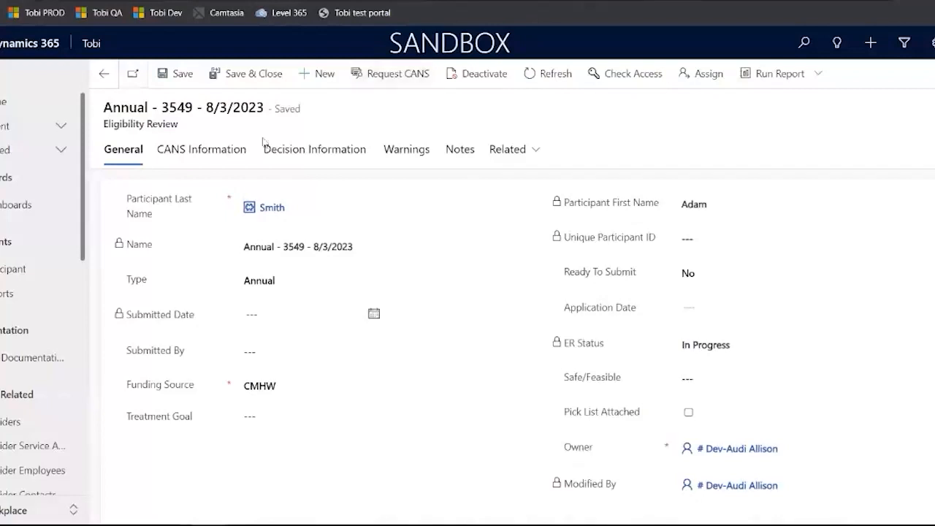
# Show the annual review's empty CANS information and try to request the participant's CANS records
pyautogui.click(215, 154)
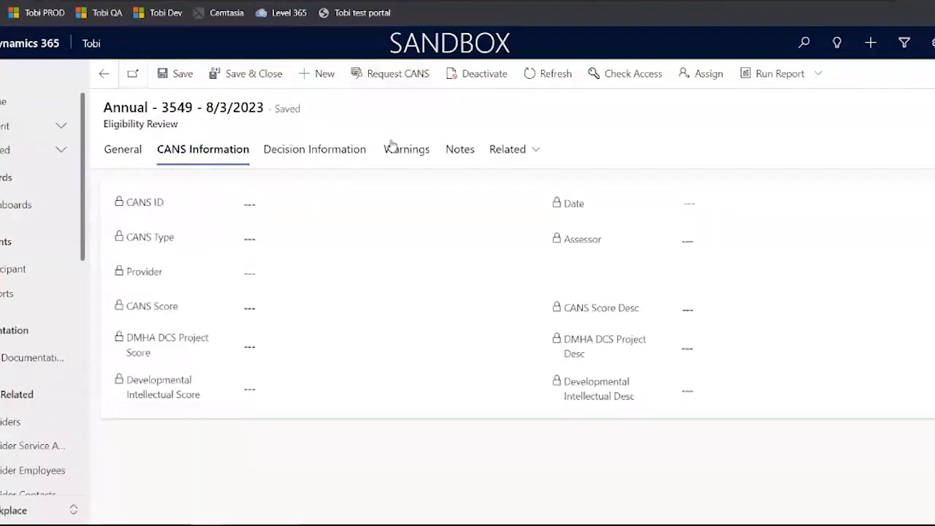
pyautogui.click(392, 77)
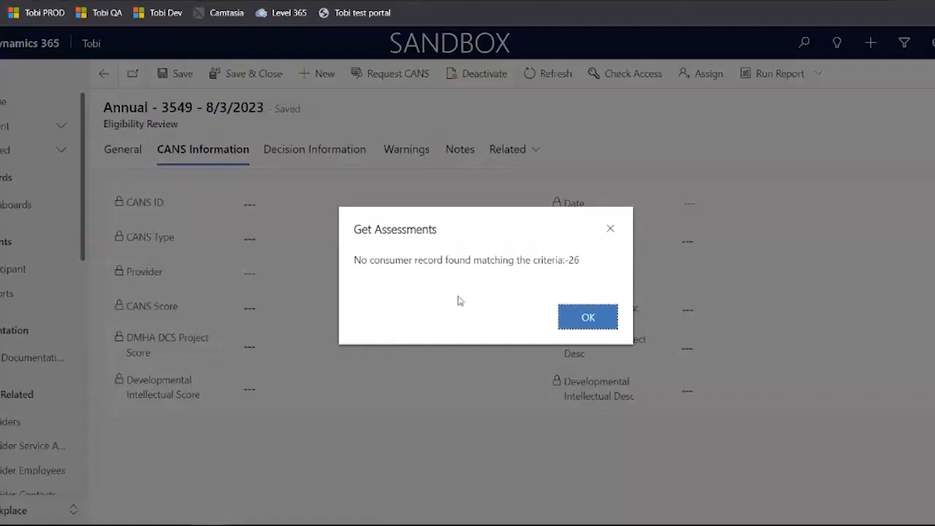
pyautogui.click(591, 324)
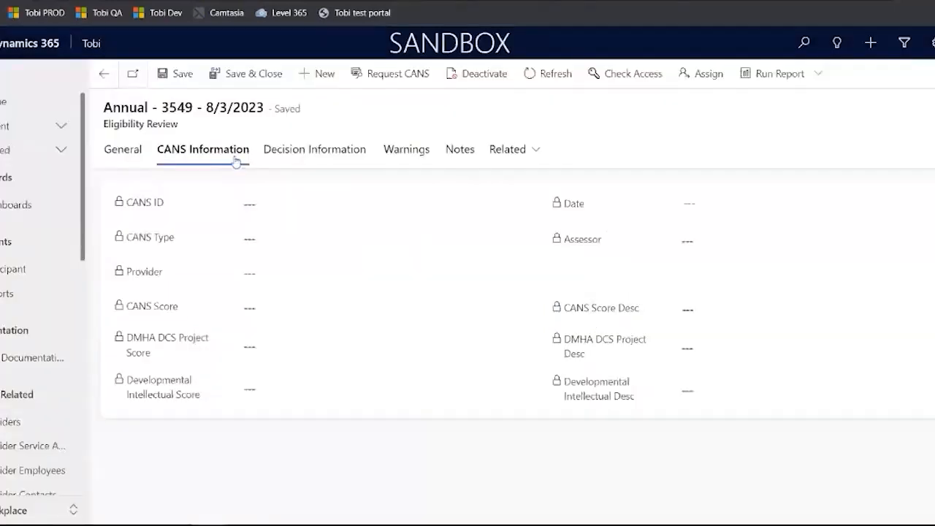
# Return to the participant's general details, clear the RID and save the record
pyautogui.click(109, 76)
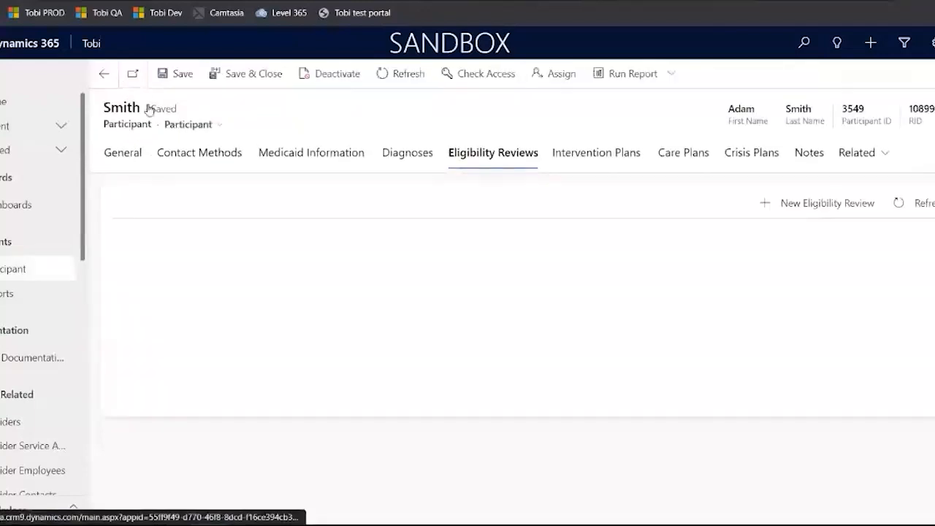
pyautogui.click(137, 156)
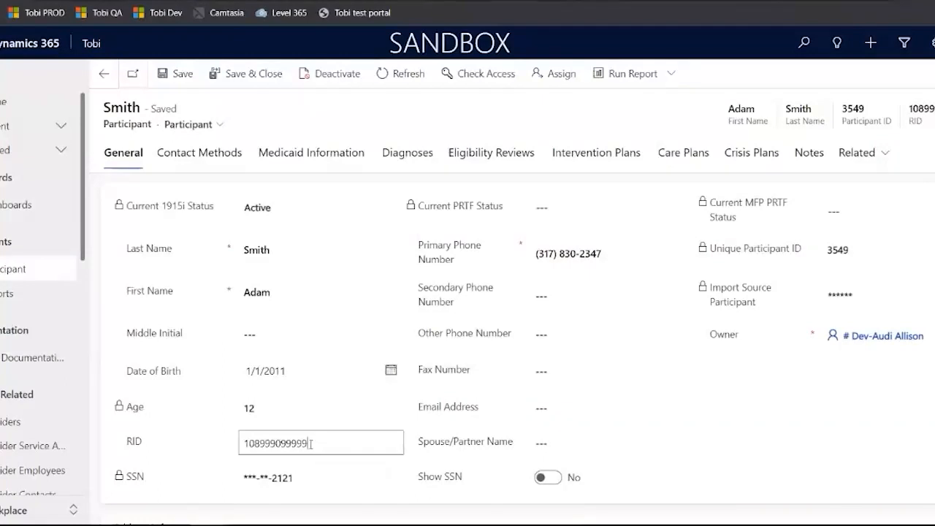
pyautogui.moveTo(314, 444); pyautogui.dragTo(241, 451)
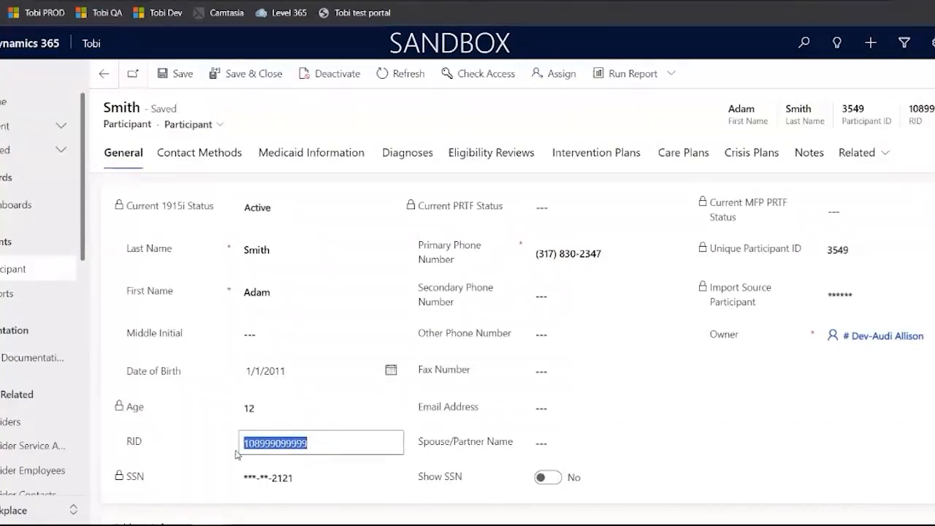
pyautogui.press('BackSpace')
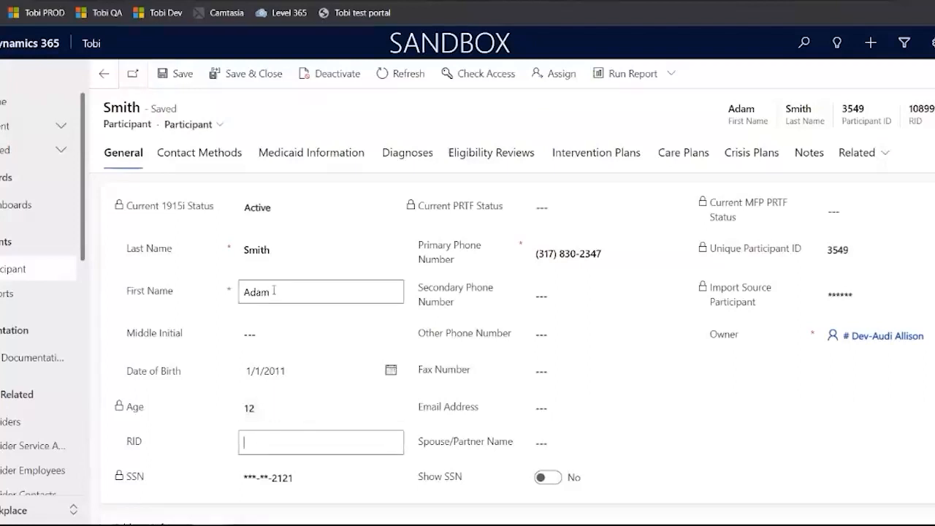
pyautogui.click(183, 73)
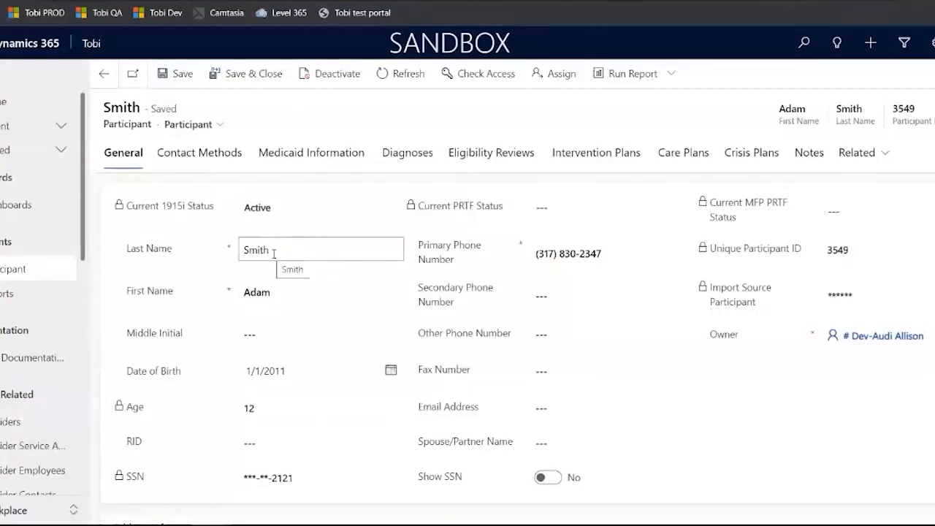
# Open the participant's annual eligibility review of 8/3/2023 and request CANS records from its CANS information
pyautogui.click(473, 154)
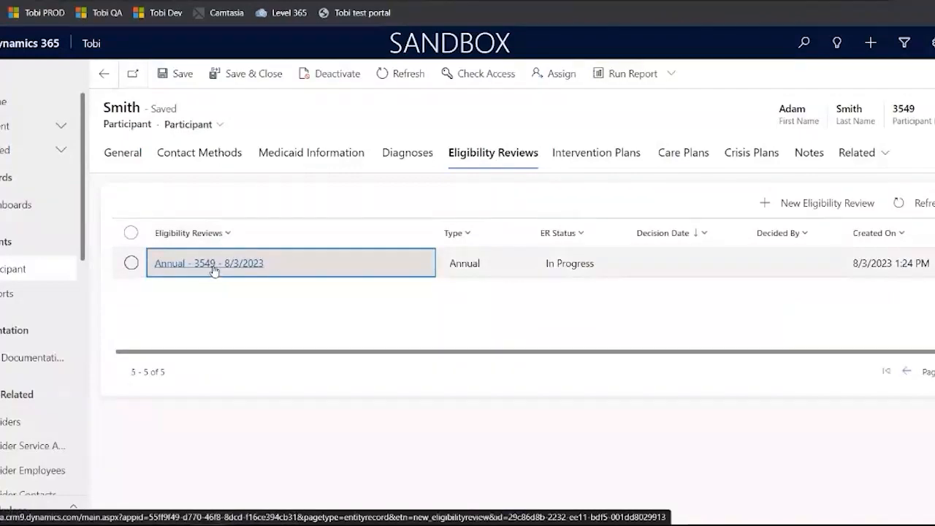
pyautogui.click(206, 265)
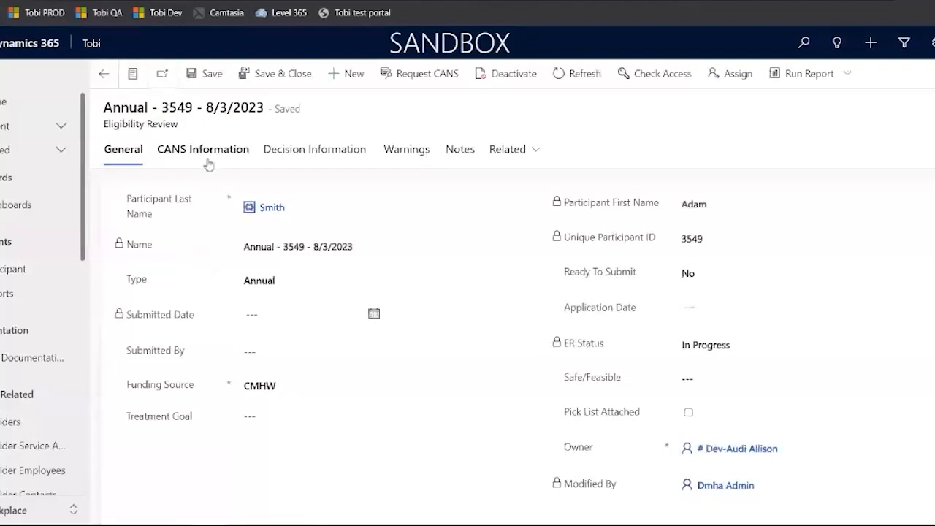
pyautogui.click(206, 154)
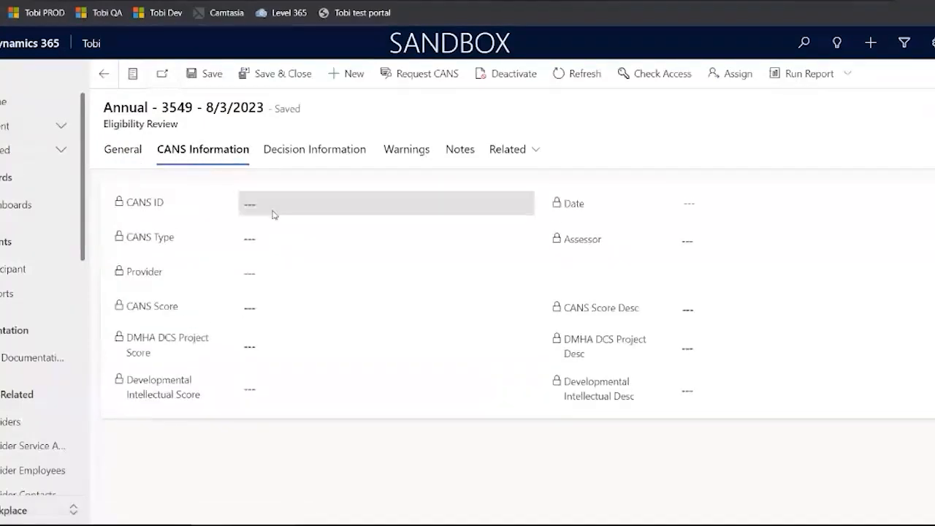
pyautogui.click(410, 76)
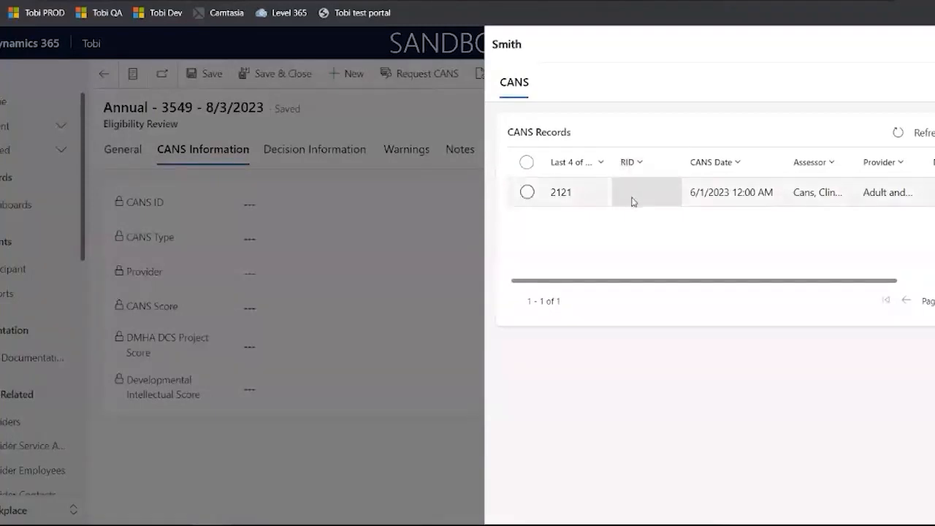
# Open the CANS assessment dated 6/1/2023 from the request list and examine its participant and assessor details
pyautogui.click(528, 193)
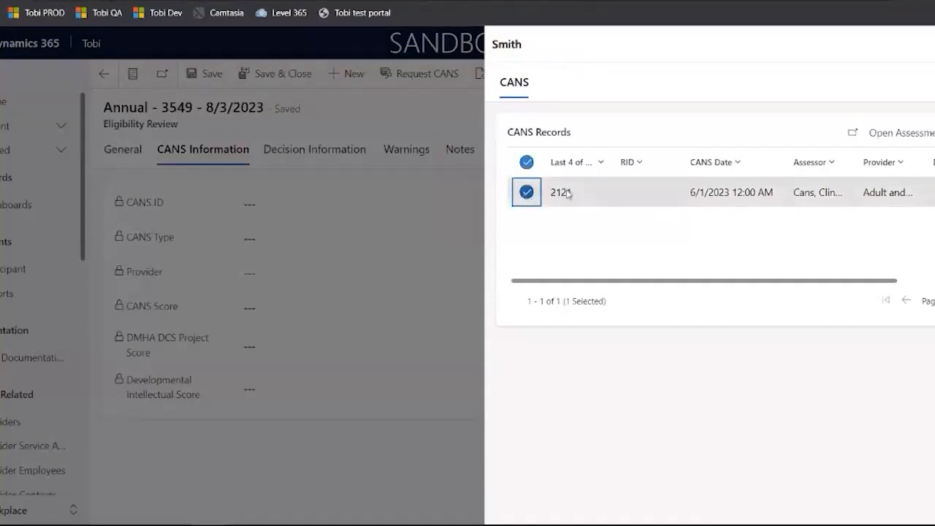
pyautogui.click(895, 132)
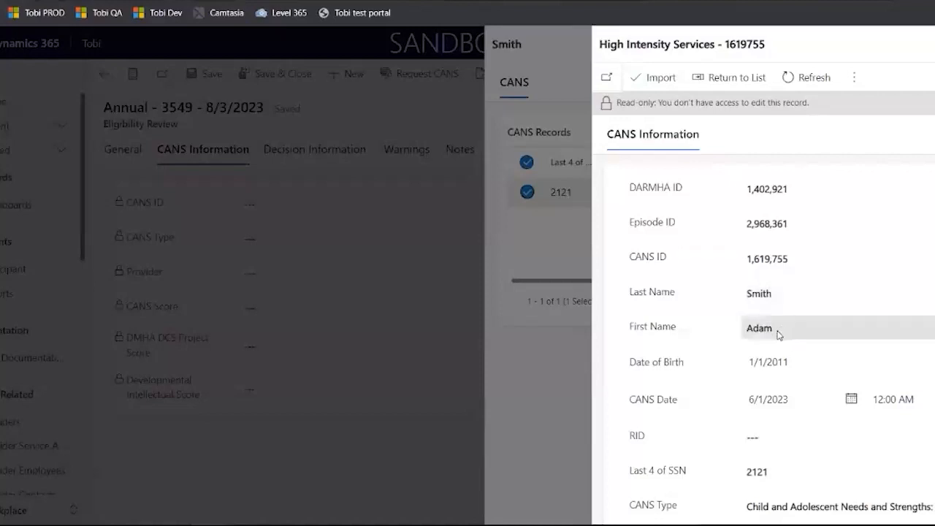
pyautogui.scroll(-3, 786, 340)
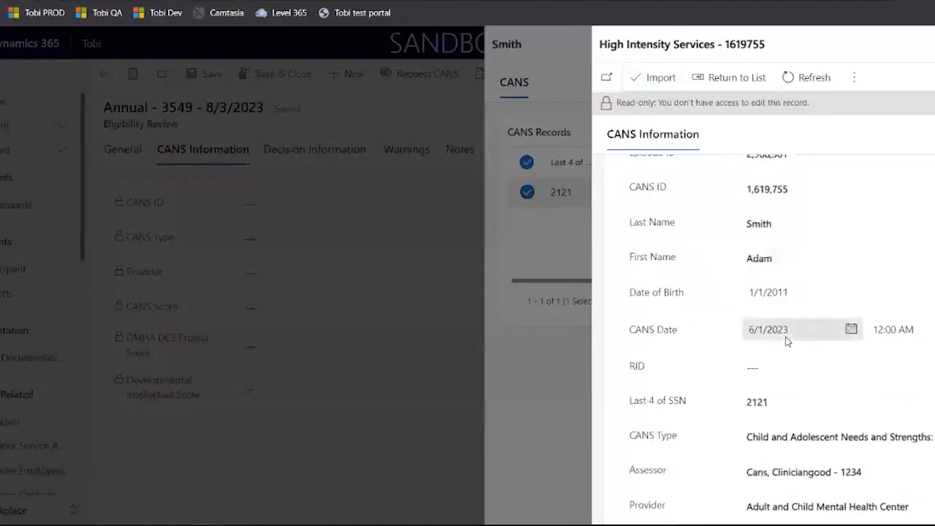
# Import the opened assessment into the annual eligibility review, then check the review's CANS information and save and close it
pyautogui.click(649, 82)
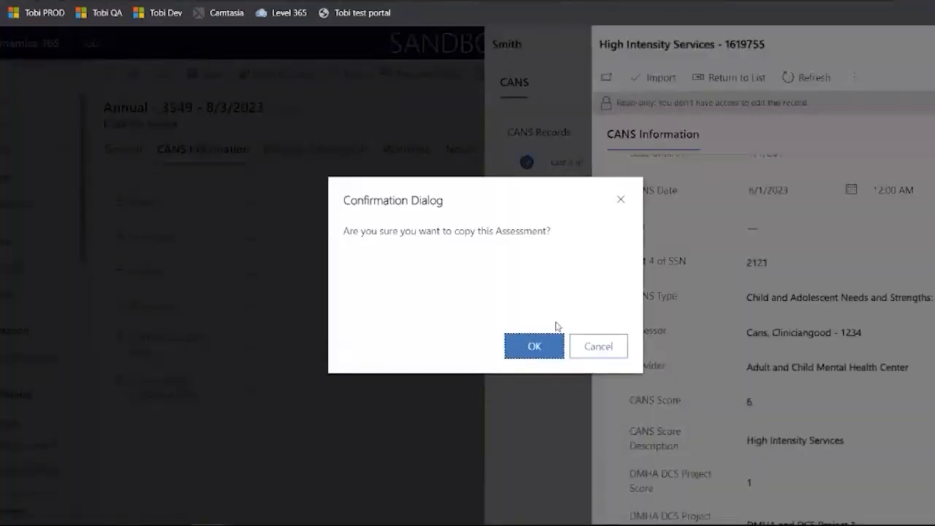
pyautogui.click(541, 344)
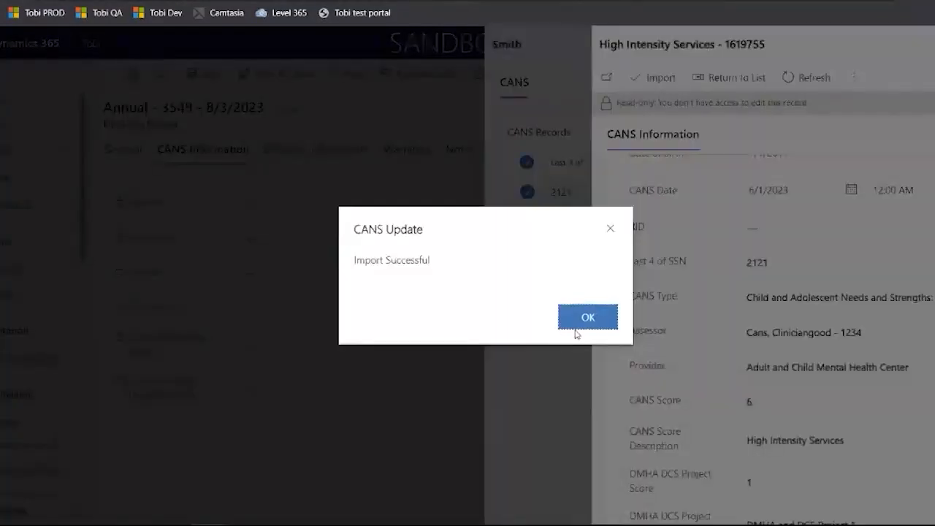
pyautogui.click(589, 319)
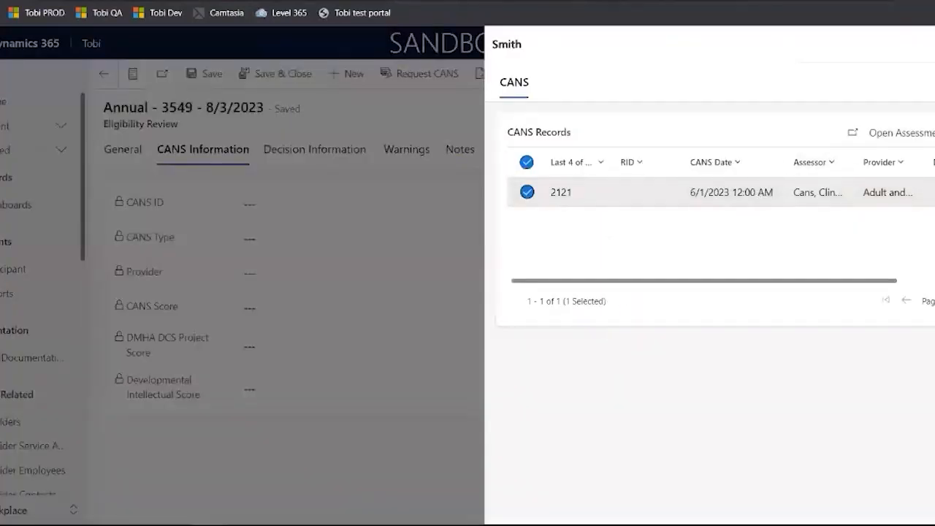
pyautogui.click(934, 44)
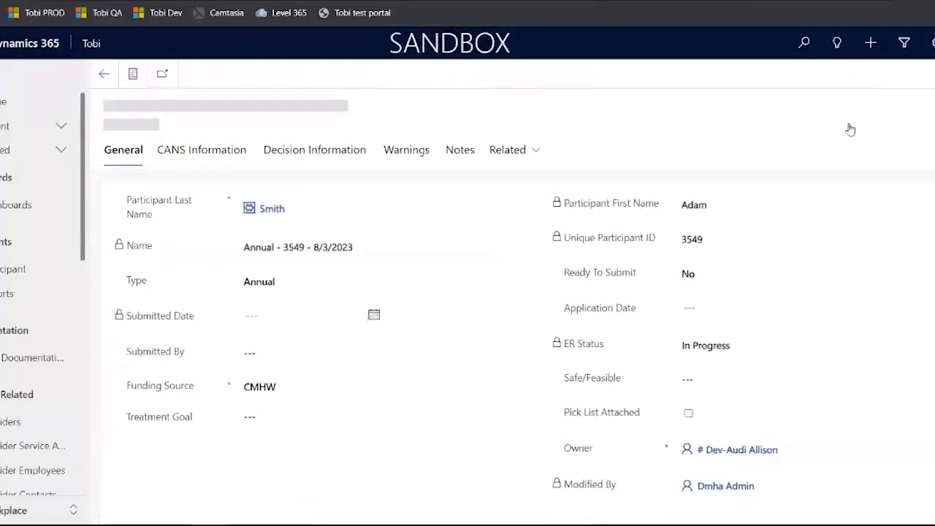
pyautogui.click(200, 151)
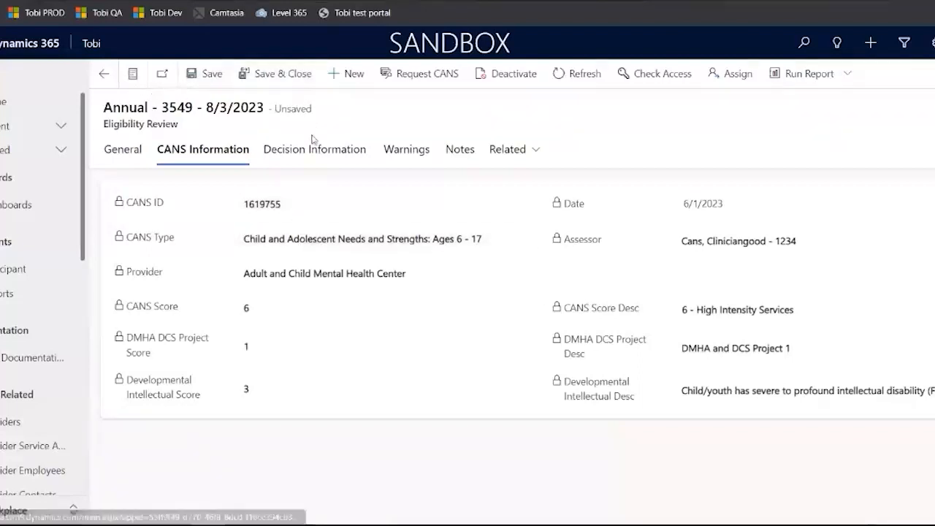
pyautogui.click(263, 84)
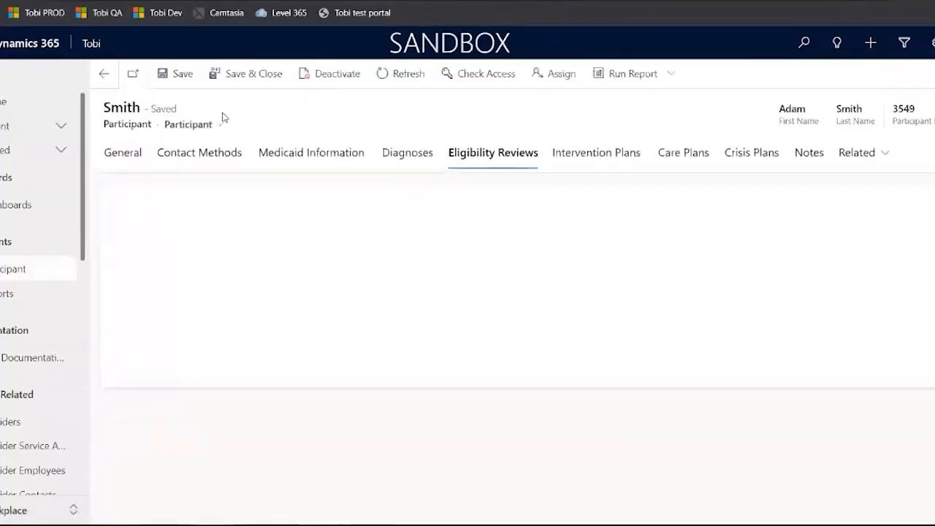
# Paste the participant's RID back into the general details and save and close the participant record
pyautogui.click(124, 155)
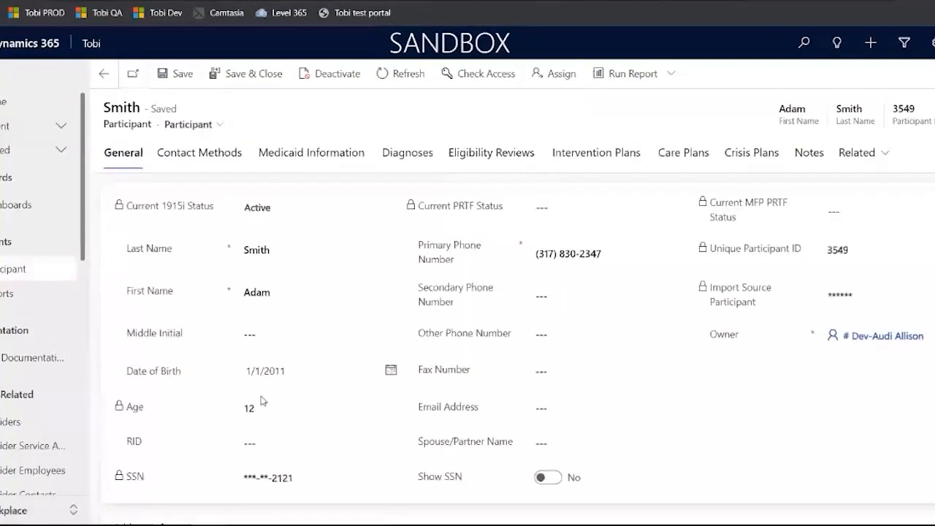
pyautogui.click(283, 449)
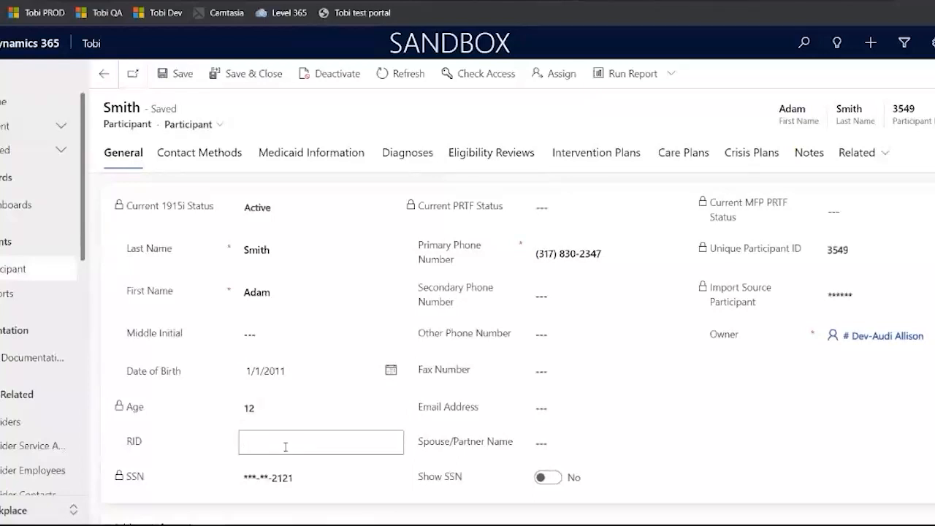
pyautogui.hotkey('ctrl', 'v')
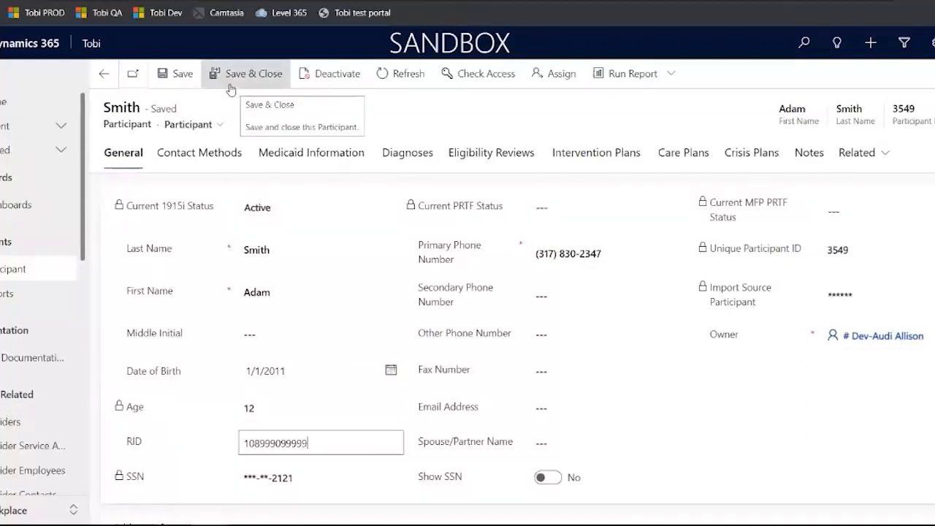
pyautogui.click(184, 76)
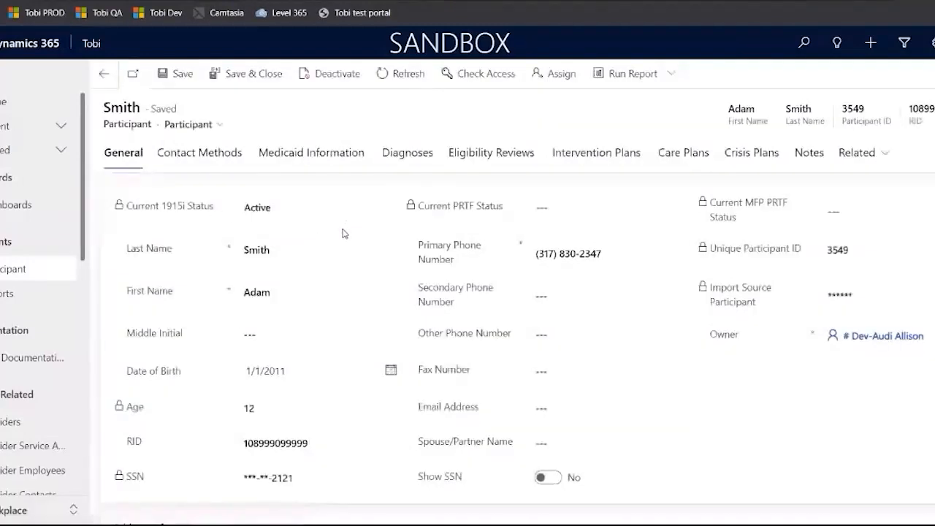
pyautogui.click(231, 77)
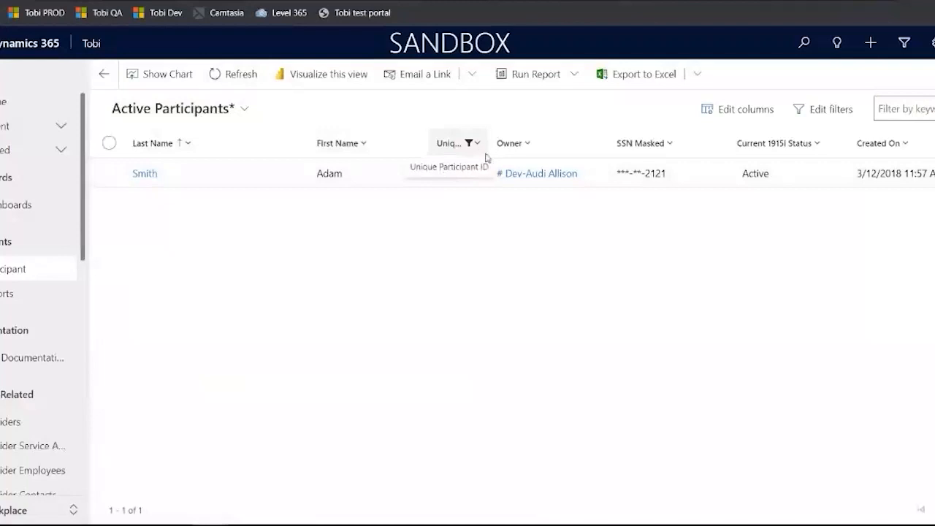
# Filter the active participants by another participant's unique ID and open the matching record
pyautogui.click(476, 147)
pyautogui.click(474, 216)
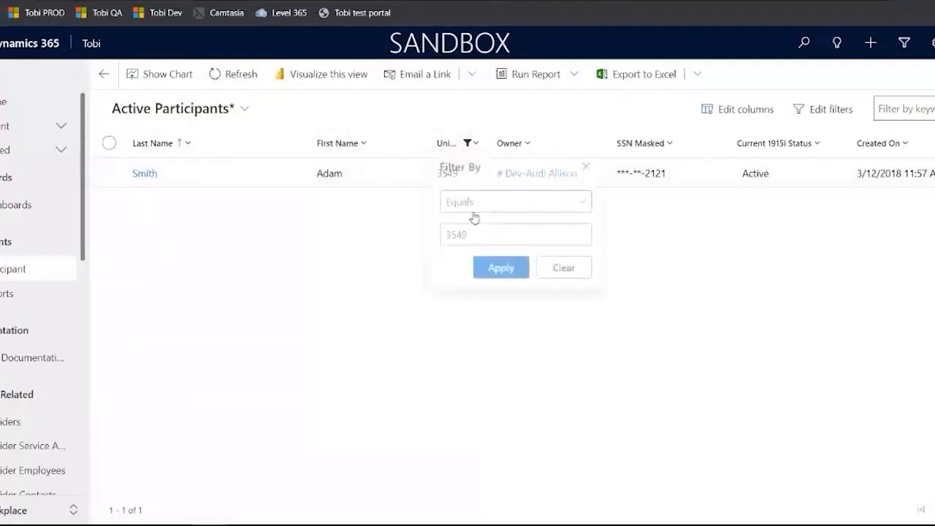
pyautogui.write('992')
pyautogui.press('BackSpace')
pyautogui.write('2')
pyautogui.click(503, 275)
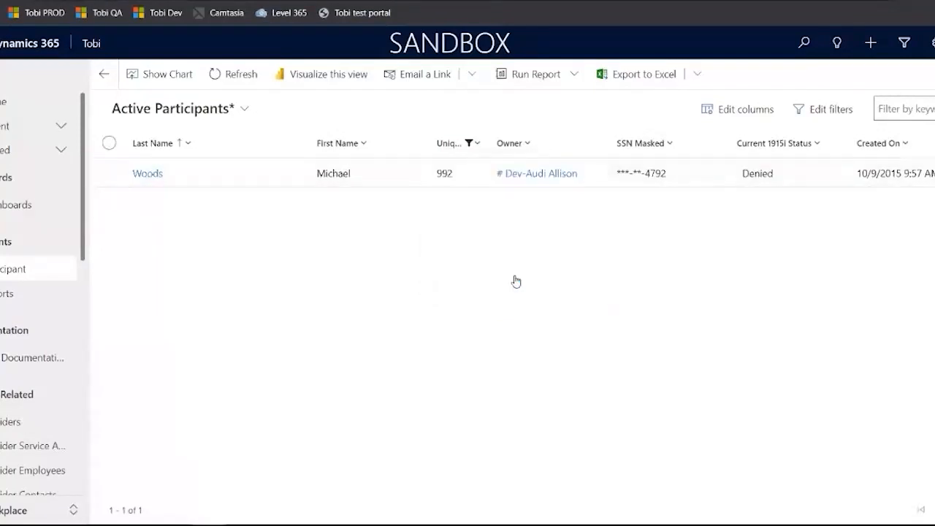
pyautogui.click(157, 178)
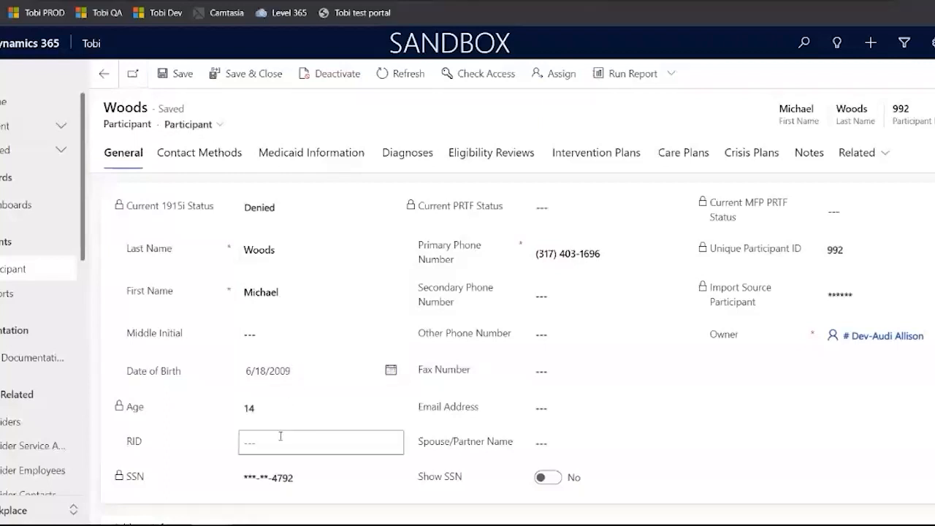
# Open this participant's in-progress Initial review of 7/6/2023, request its CANS records and close the request list
pyautogui.click(494, 153)
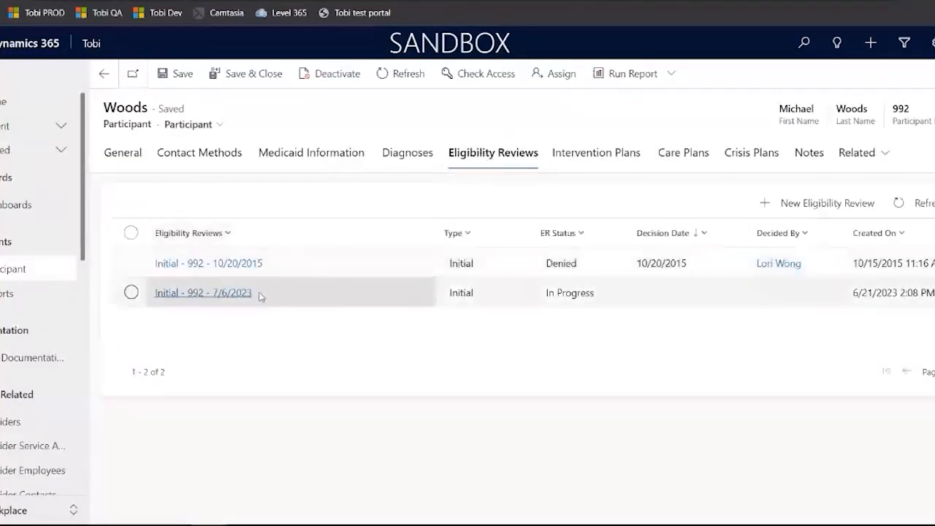
pyautogui.click(240, 295)
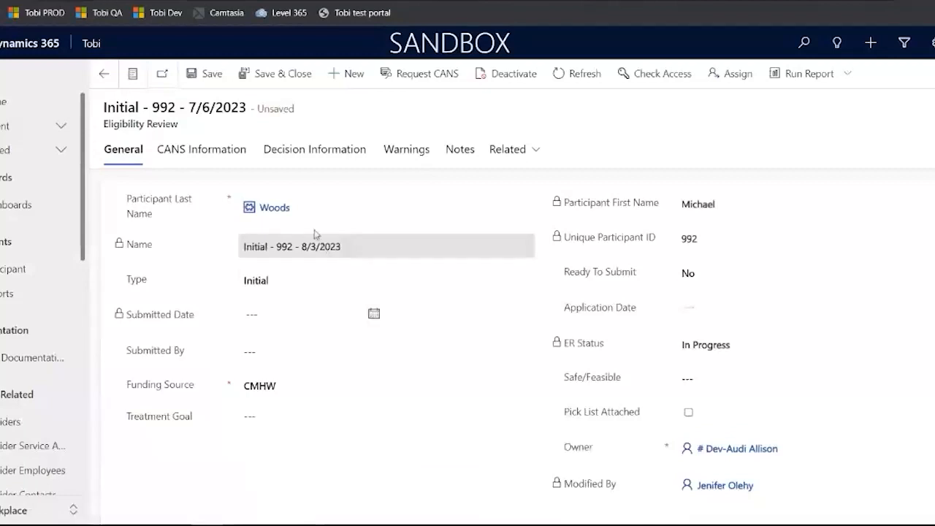
pyautogui.click(241, 155)
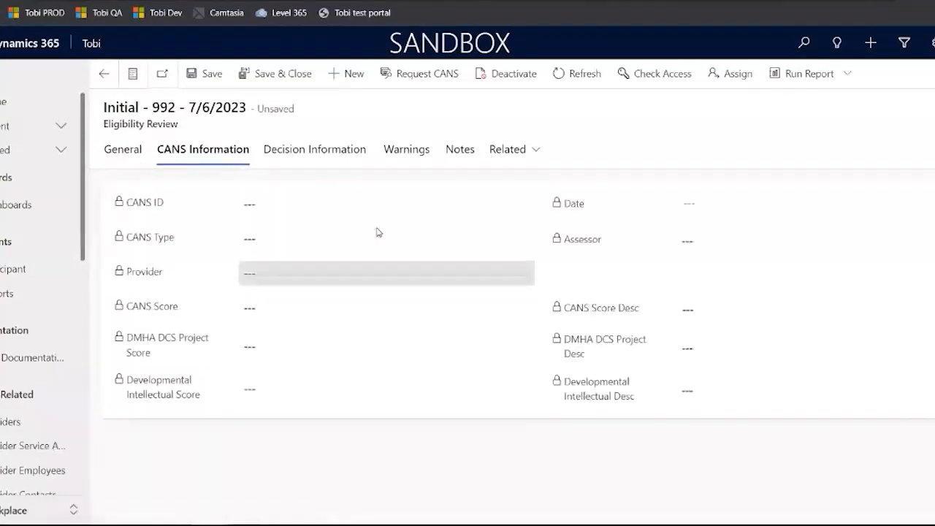
pyautogui.click(397, 80)
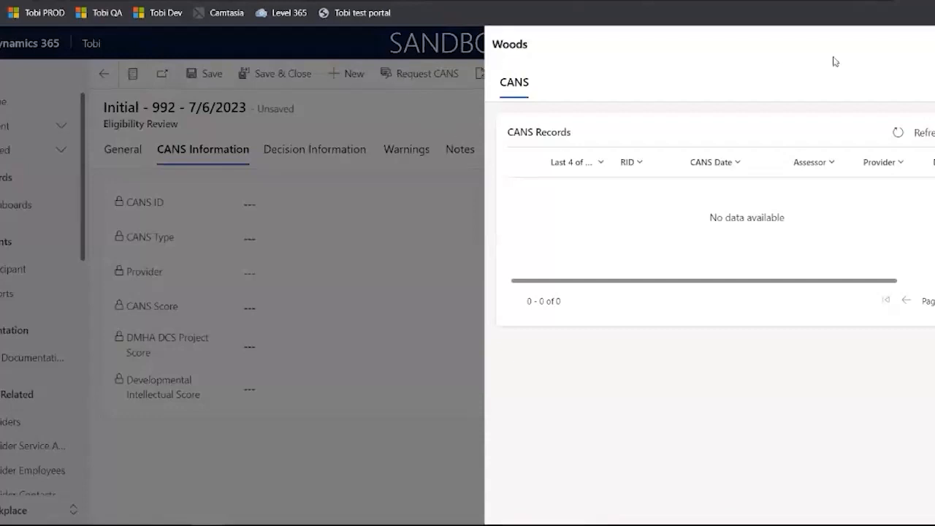
pyautogui.click(934, 45)
pyautogui.click(593, 347)
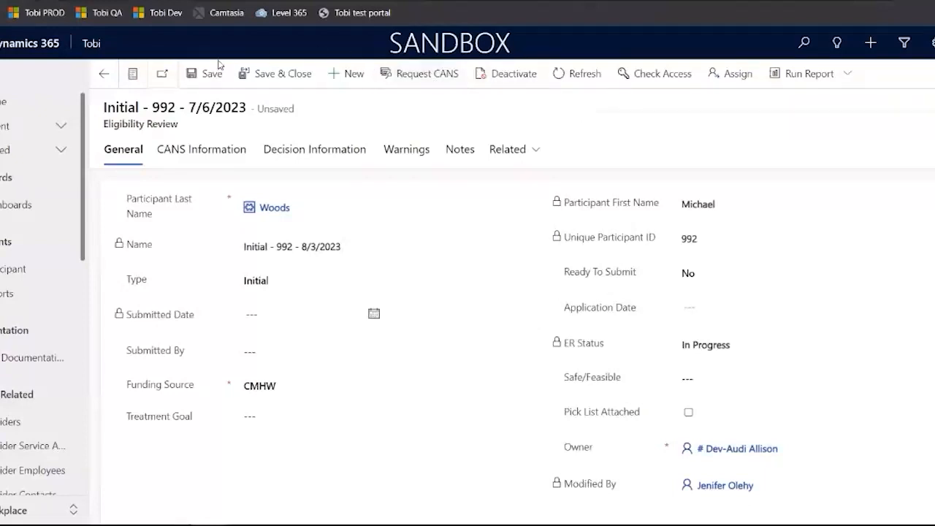
# Save and close the Initial eligibility review and its participant record, returning to the active participants
pyautogui.click(268, 75)
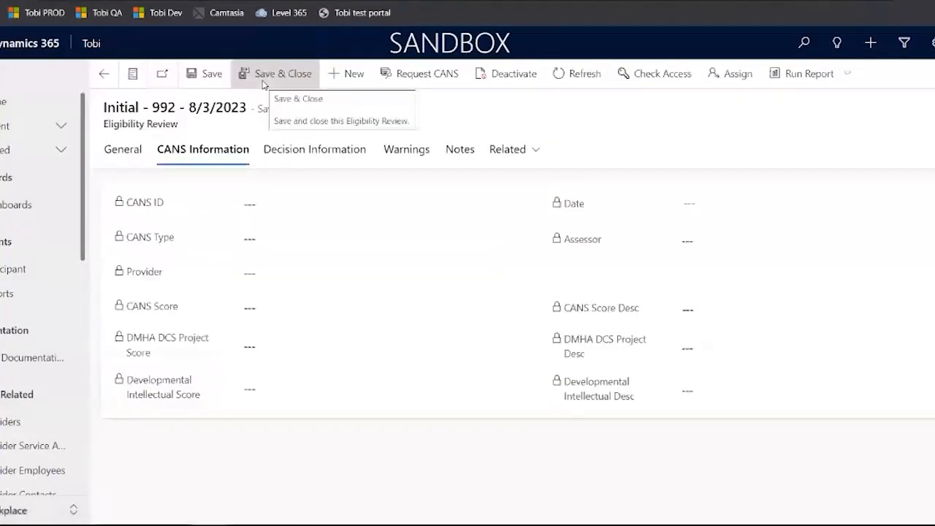
pyautogui.click(264, 77)
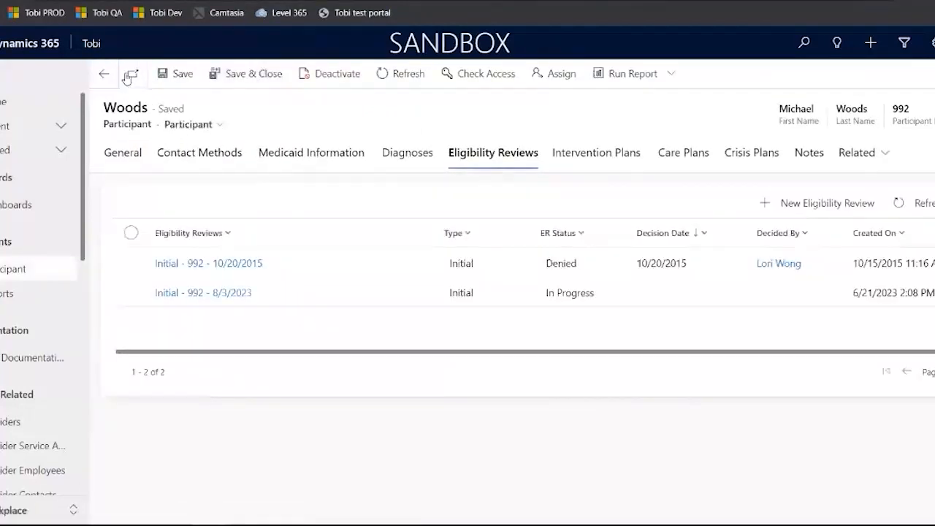
pyautogui.click(225, 75)
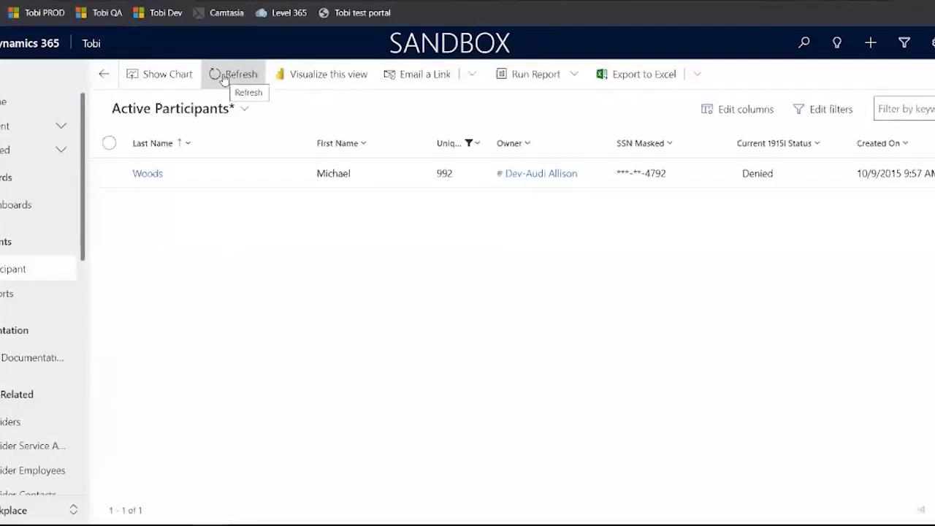
# Change the unique participant ID filter to a different participant and open that participant's eligibility reviews
pyautogui.click(475, 145)
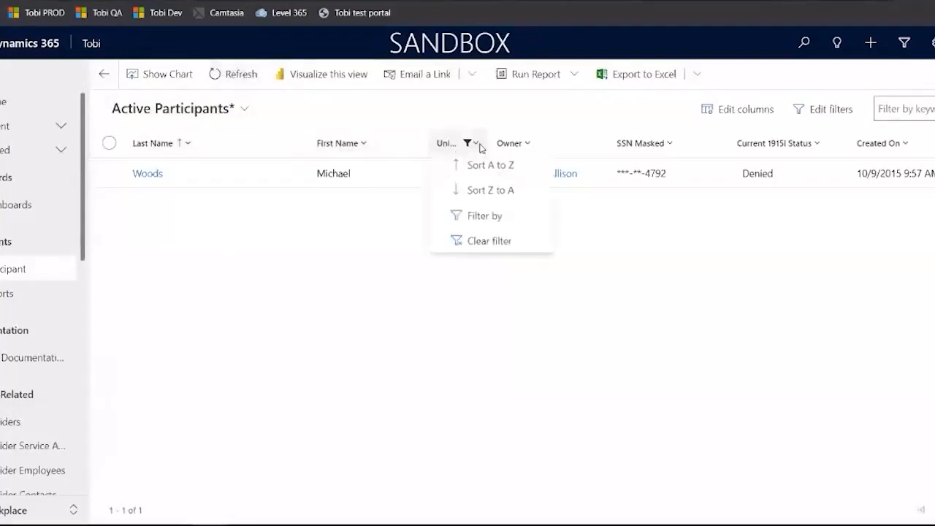
pyautogui.click(480, 217)
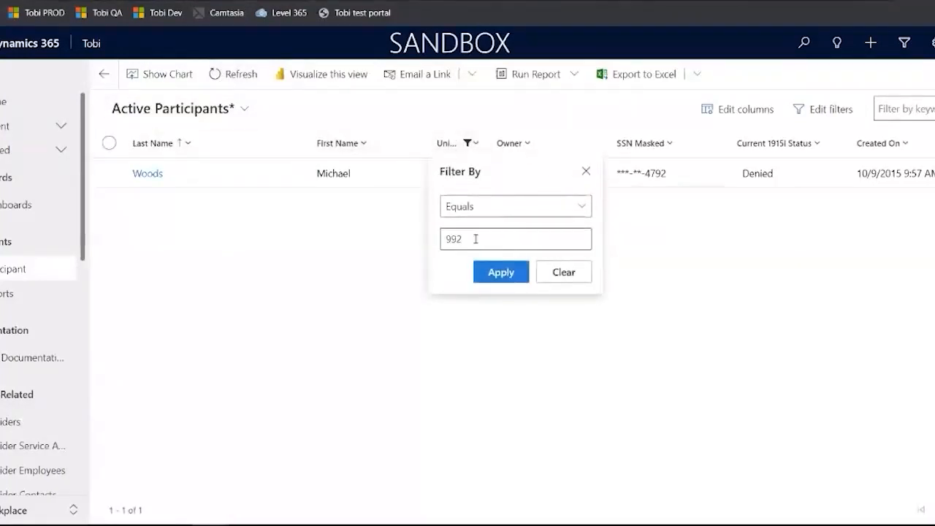
pyautogui.moveTo(476, 241); pyautogui.dragTo(404, 248)
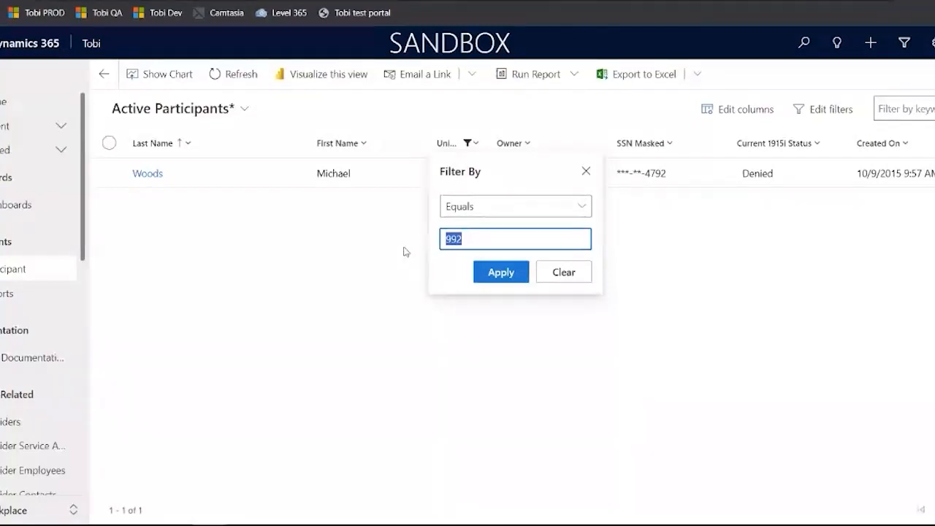
pyautogui.write('5538')
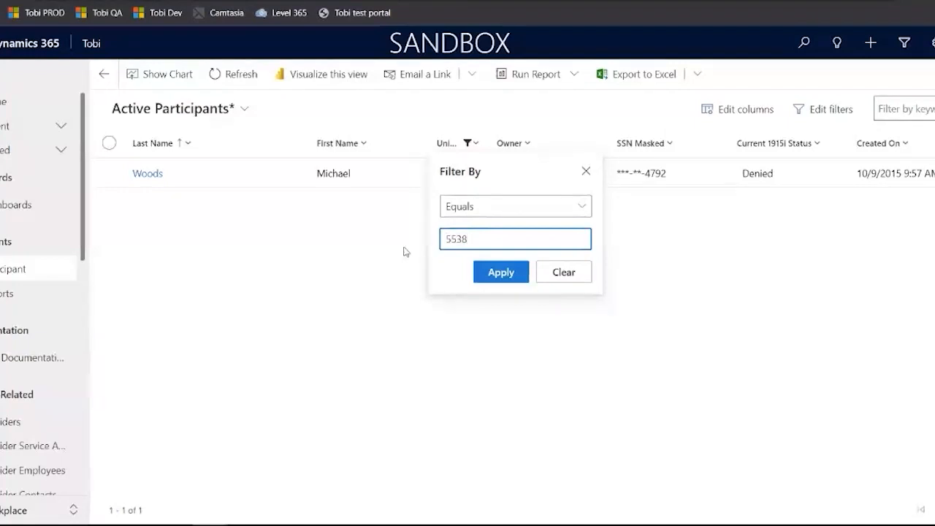
pyautogui.click(503, 272)
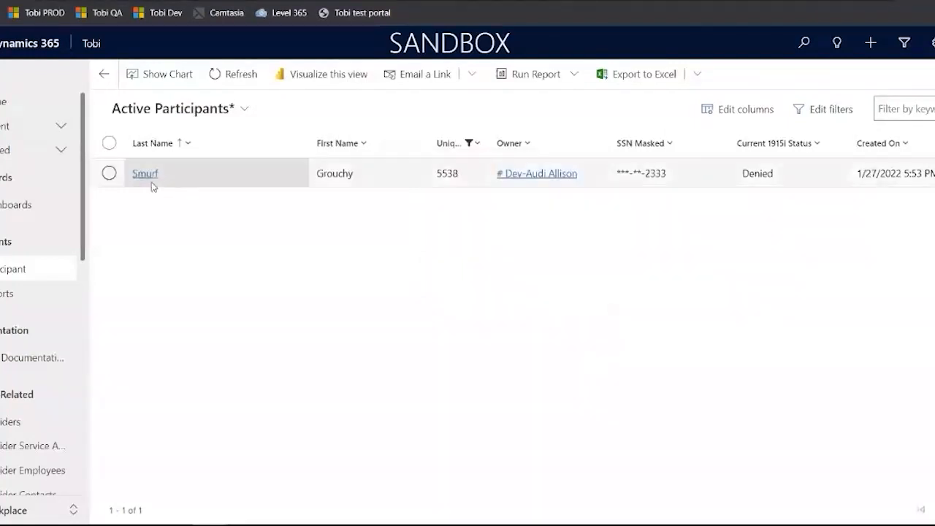
pyautogui.click(141, 177)
pyautogui.click(516, 153)
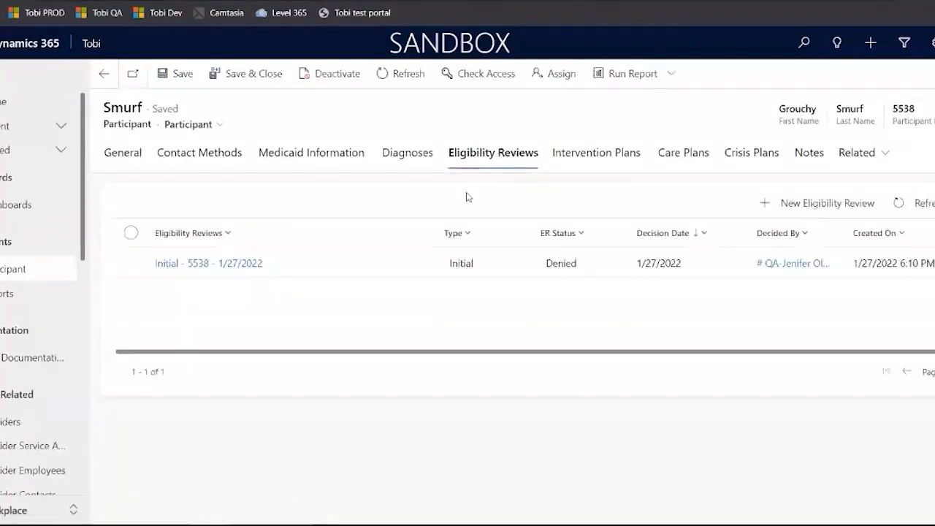
# Create a new eligibility review of type Initial for this participant and save it
pyautogui.click(781, 208)
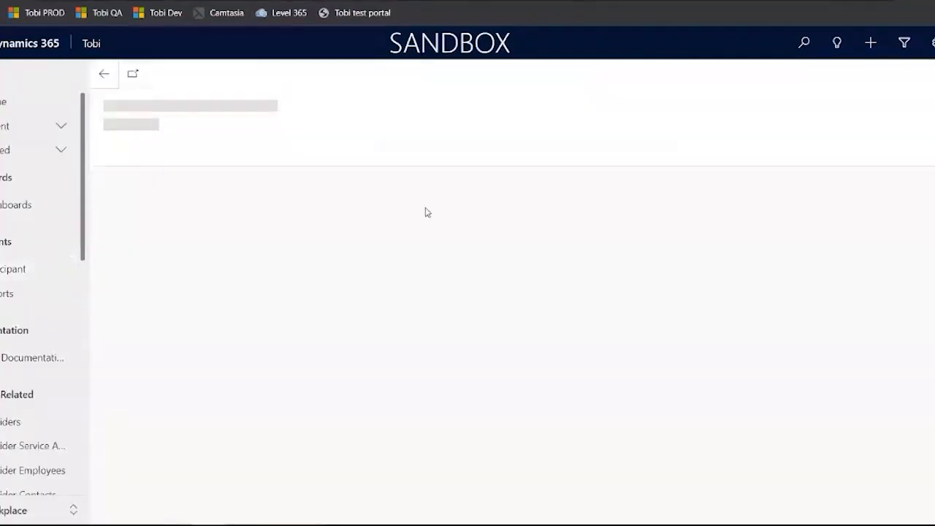
pyautogui.click(273, 267)
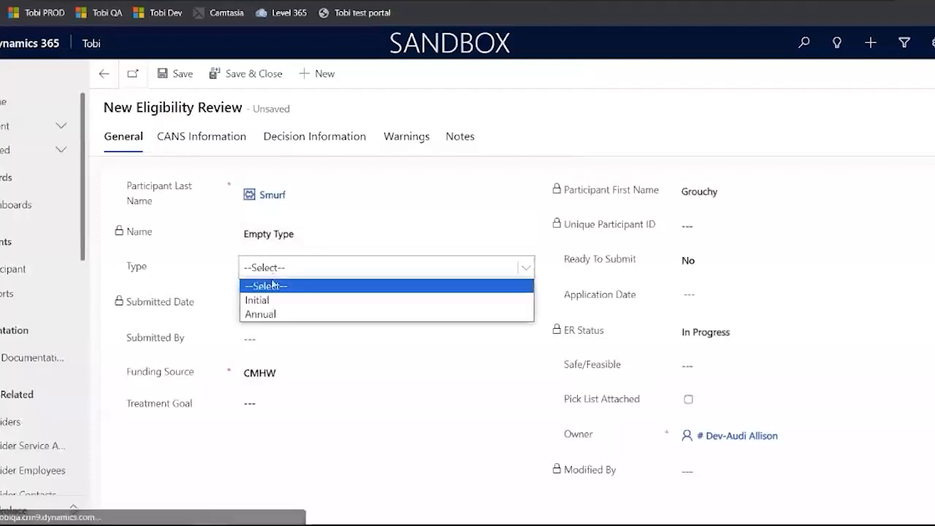
pyautogui.click(267, 304)
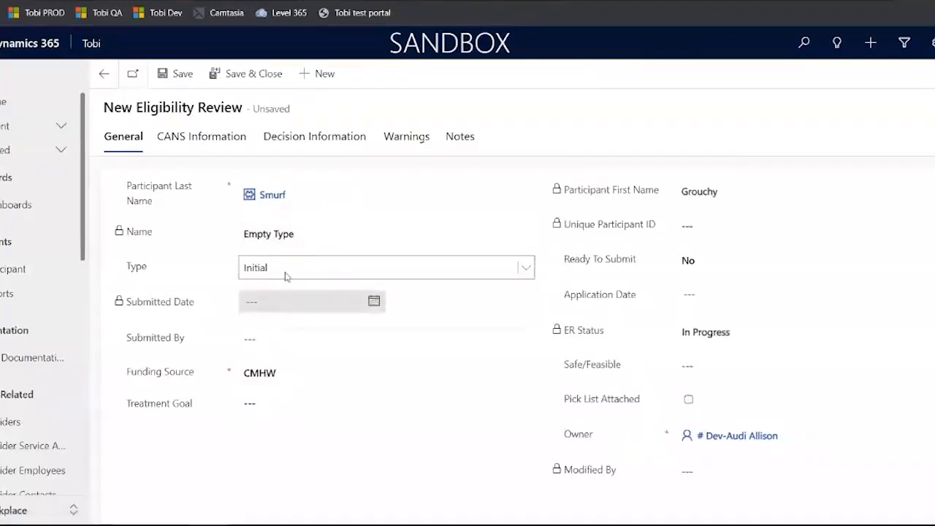
pyautogui.click(179, 82)
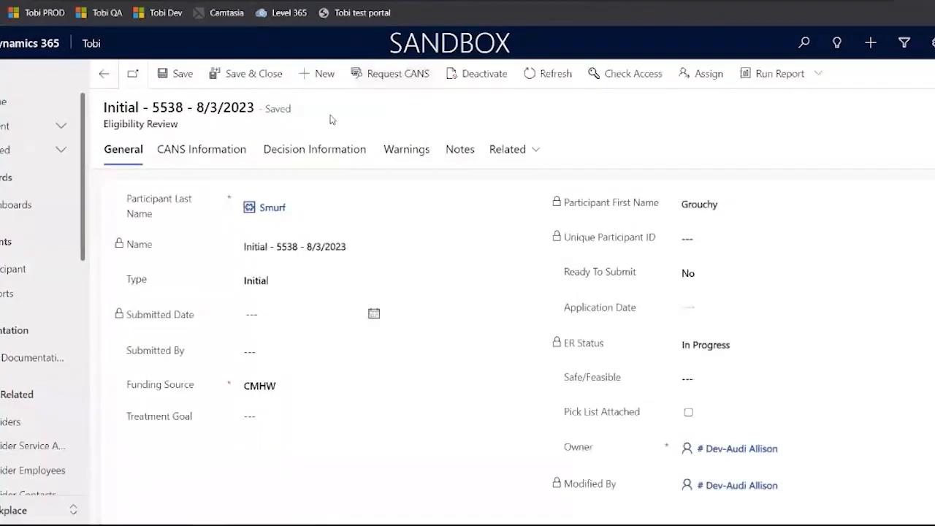
# Request CANS records from the new review's CANS information, and save and close the review and participant record
pyautogui.click(244, 154)
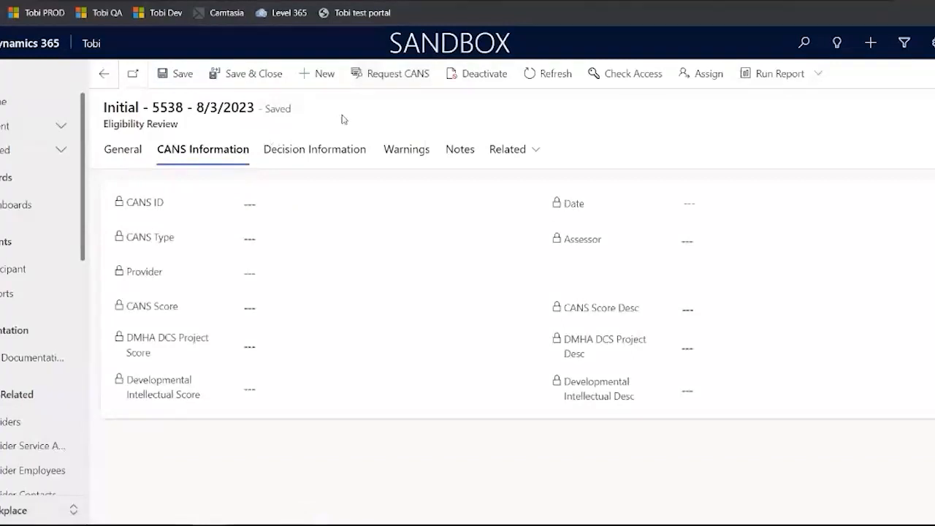
pyautogui.click(381, 75)
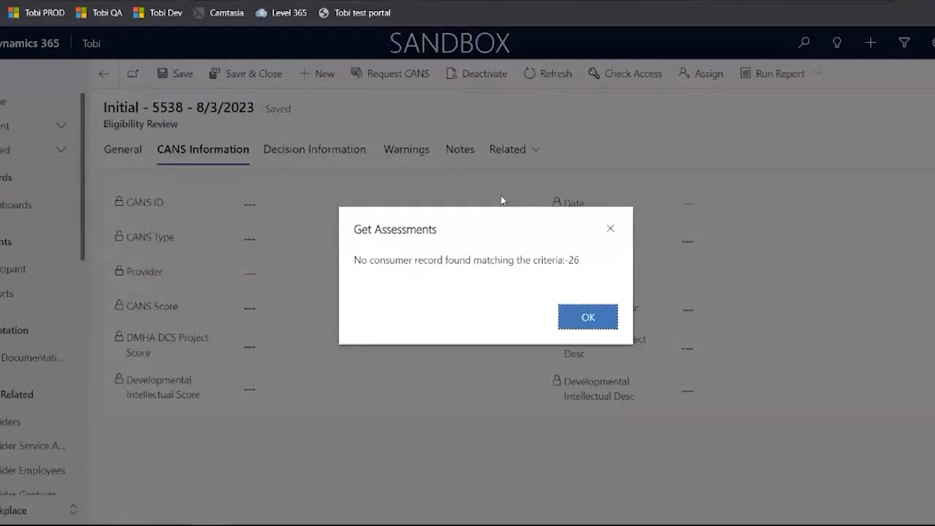
pyautogui.click(583, 320)
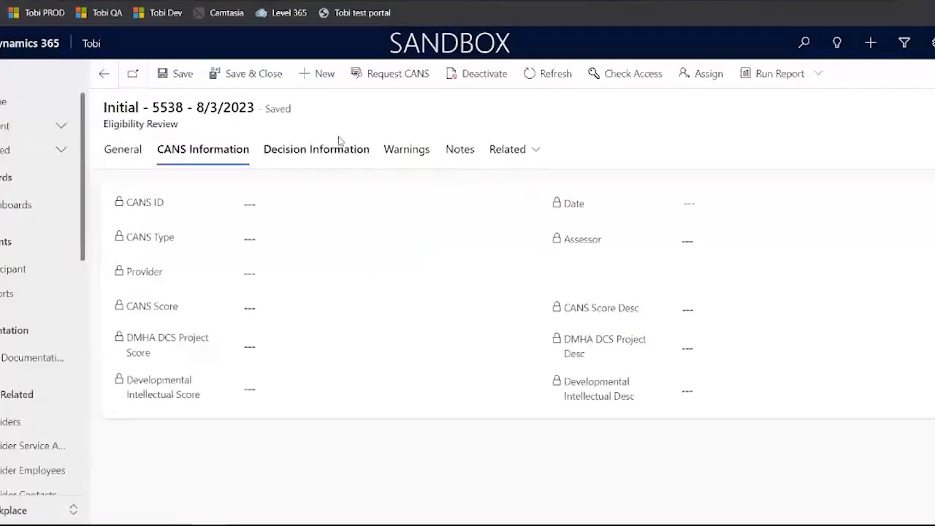
pyautogui.click(256, 75)
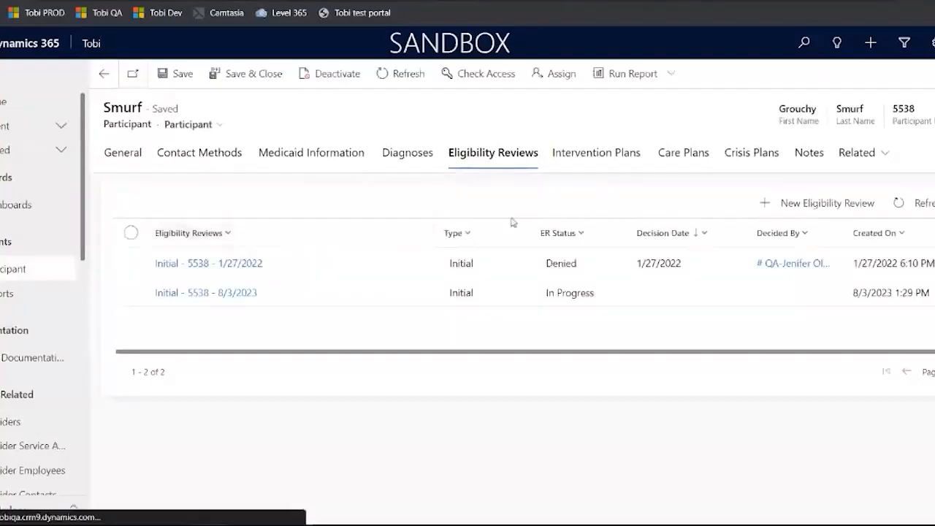
pyautogui.click(247, 75)
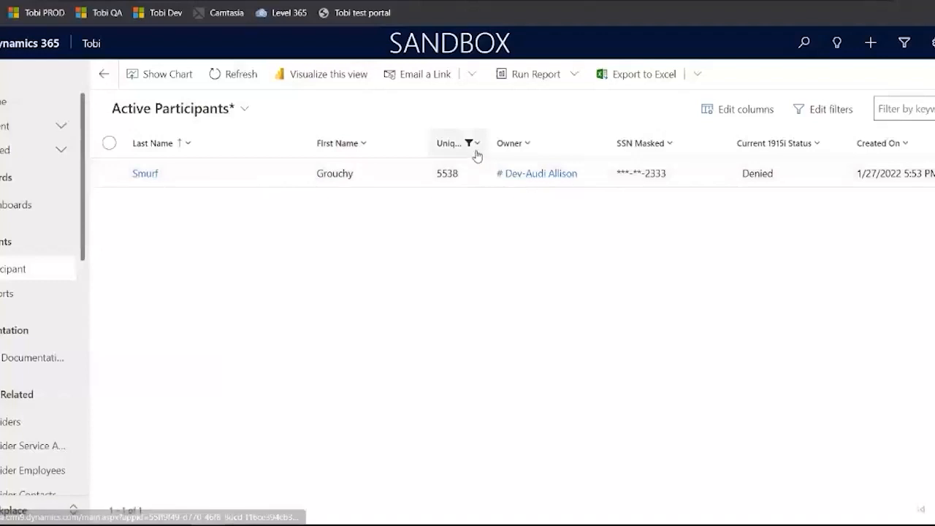
# Change the unique participant ID filter to another participant's ID and open the matching record
pyautogui.click(475, 145)
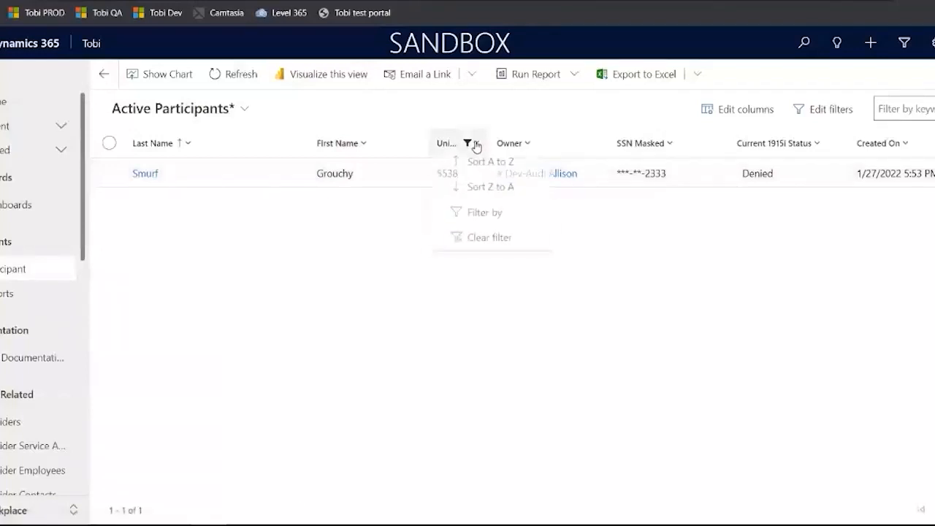
pyautogui.click(478, 217)
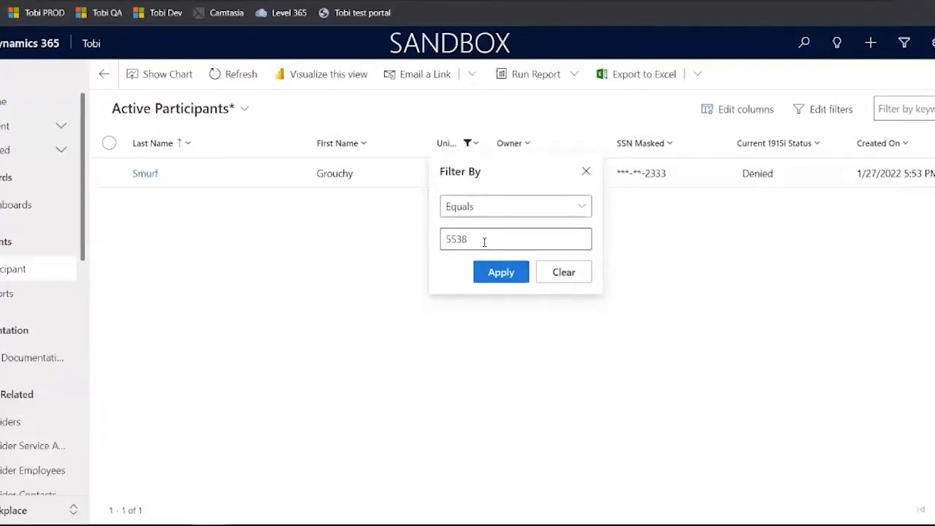
pyautogui.moveTo(484, 242); pyautogui.dragTo(426, 244)
pyautogui.write('4210')
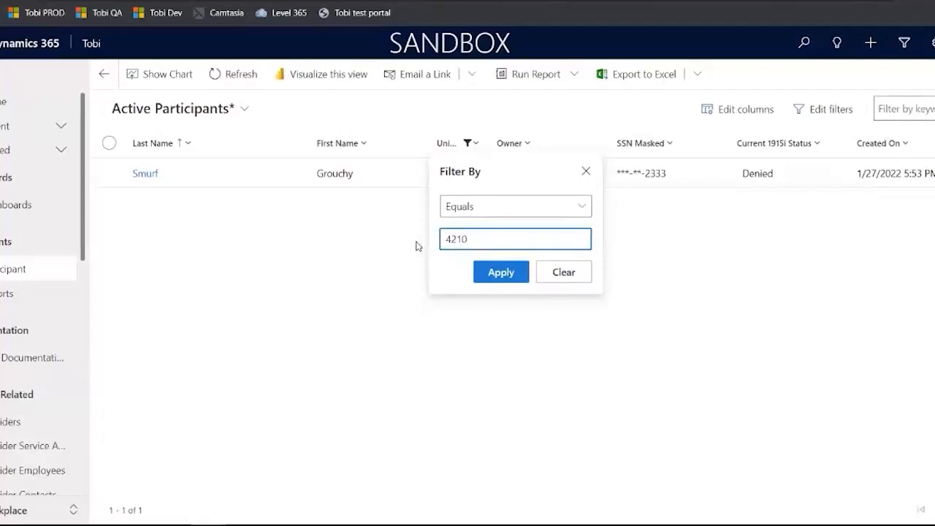
pyautogui.click(500, 272)
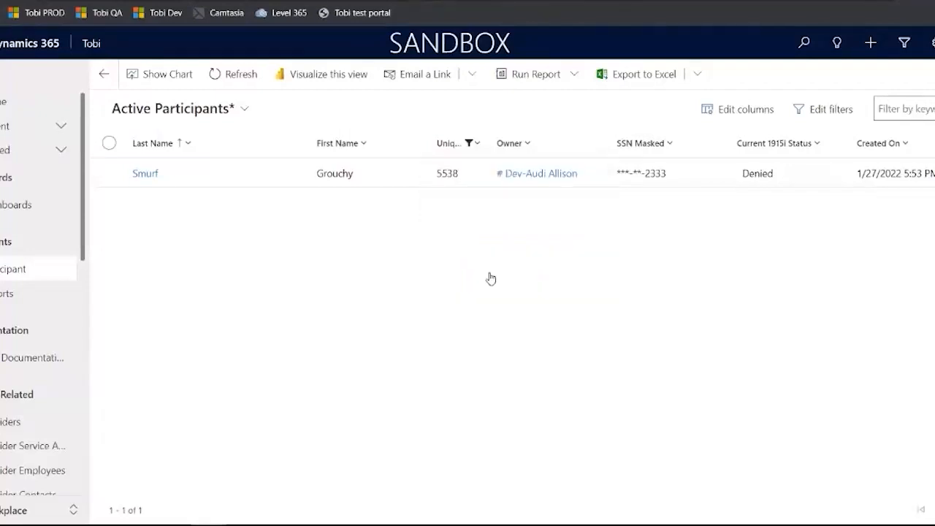
pyautogui.click(163, 180)
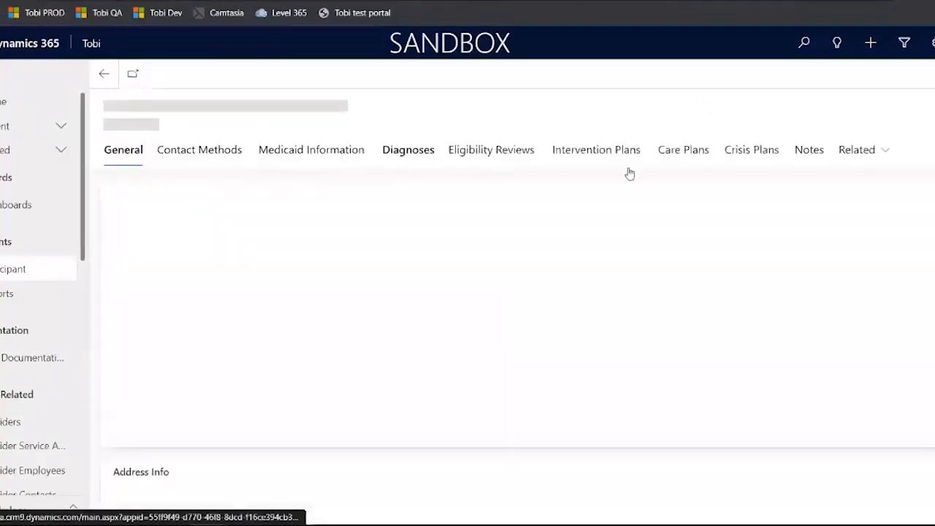
# Open the participant's related MDS Questionnaires list
pyautogui.click(881, 158)
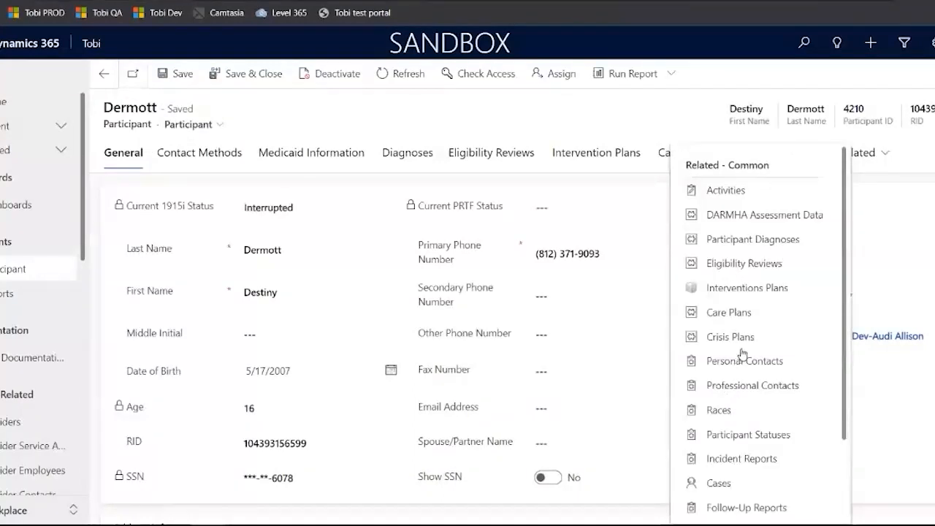
pyautogui.scroll(-1, 741, 353)
pyautogui.scroll(1, 741, 353)
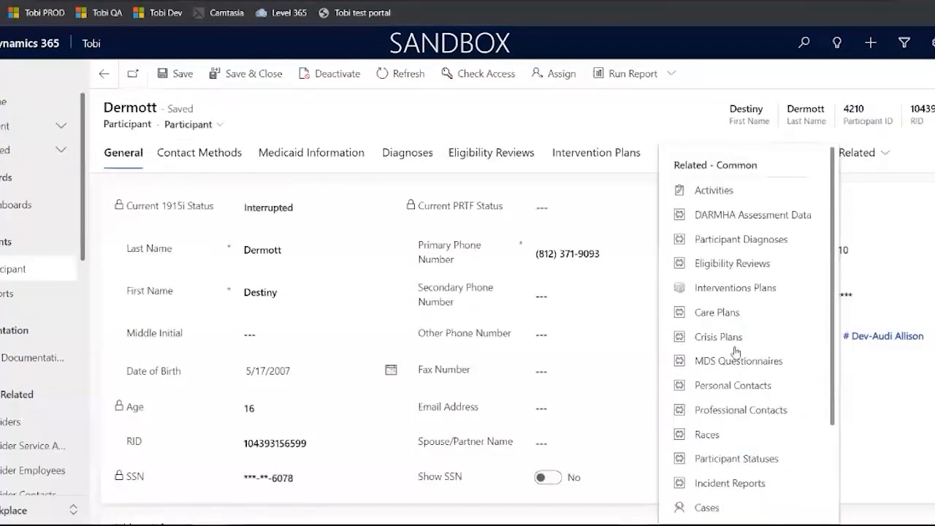
pyautogui.click(735, 358)
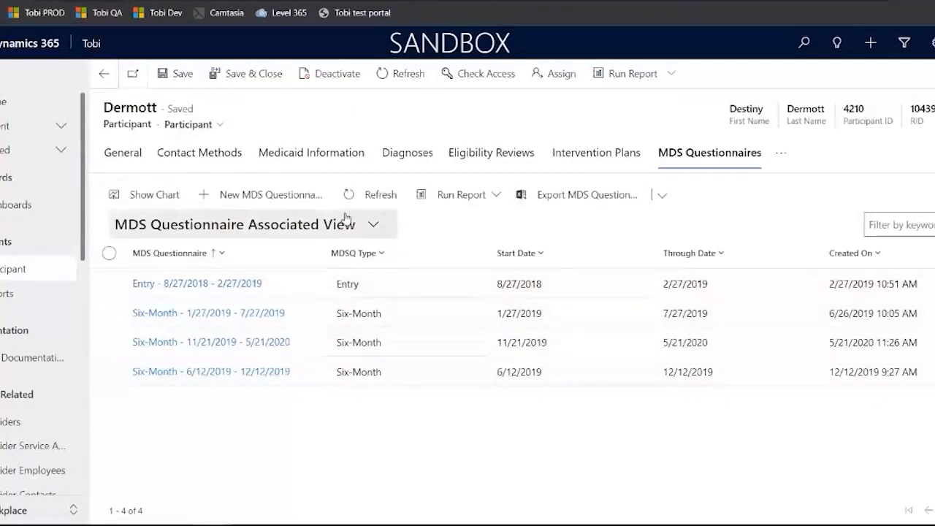
# Create a new MDS questionnaire of type Entry with a through date of 8/3/2023 and save it
pyautogui.click(280, 194)
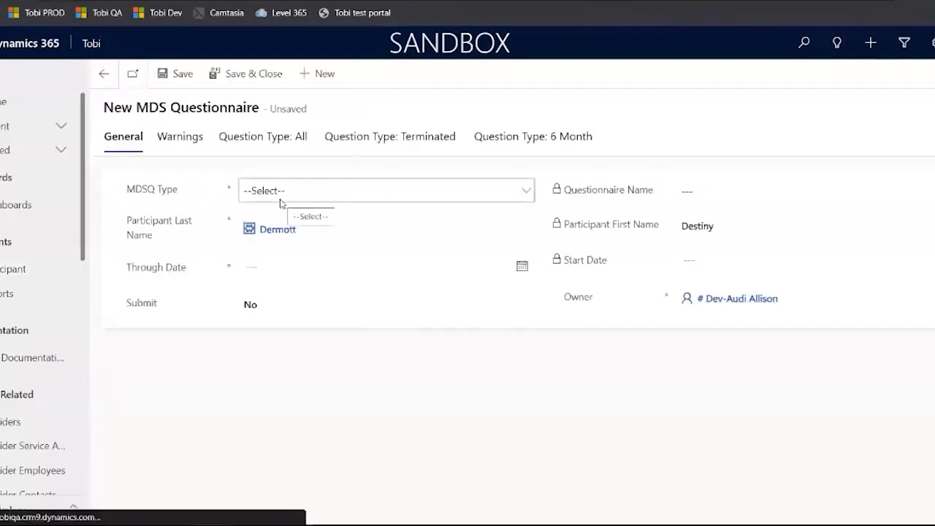
pyautogui.click(288, 197)
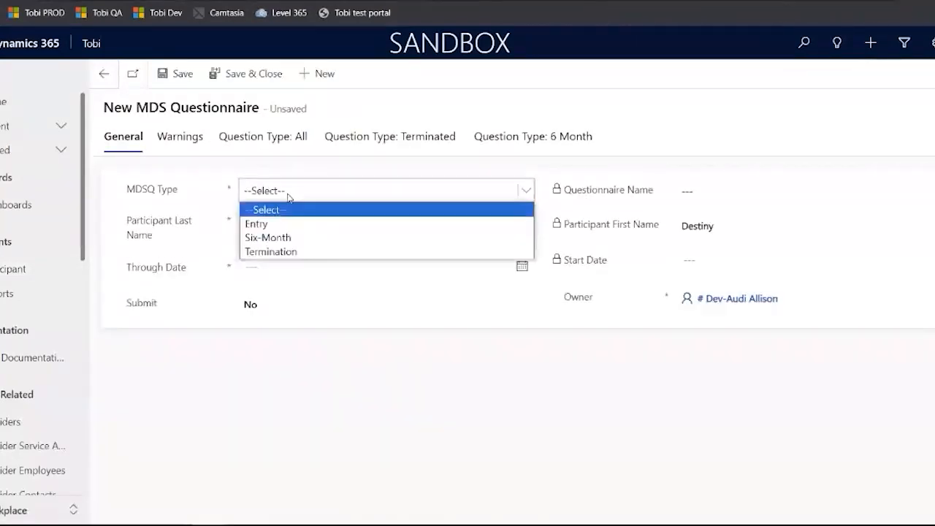
pyautogui.click(259, 223)
pyautogui.click(274, 264)
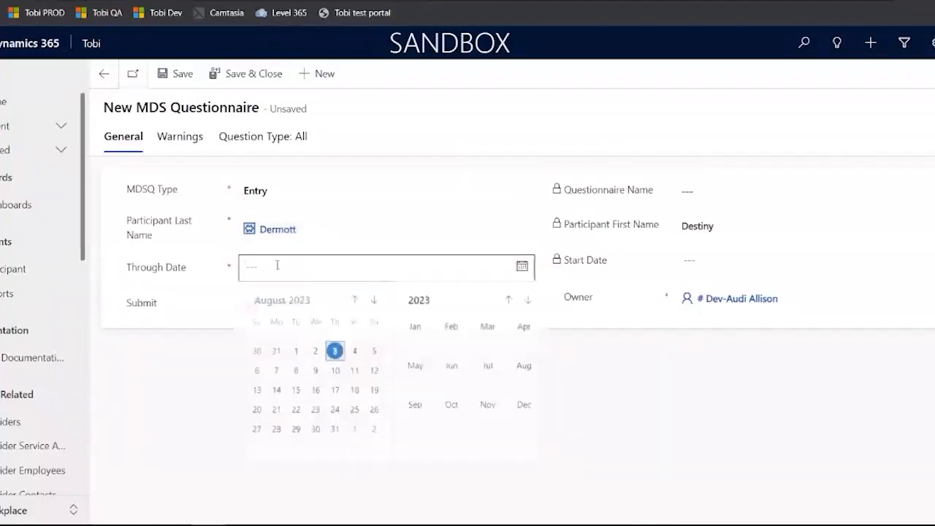
pyautogui.click(335, 351)
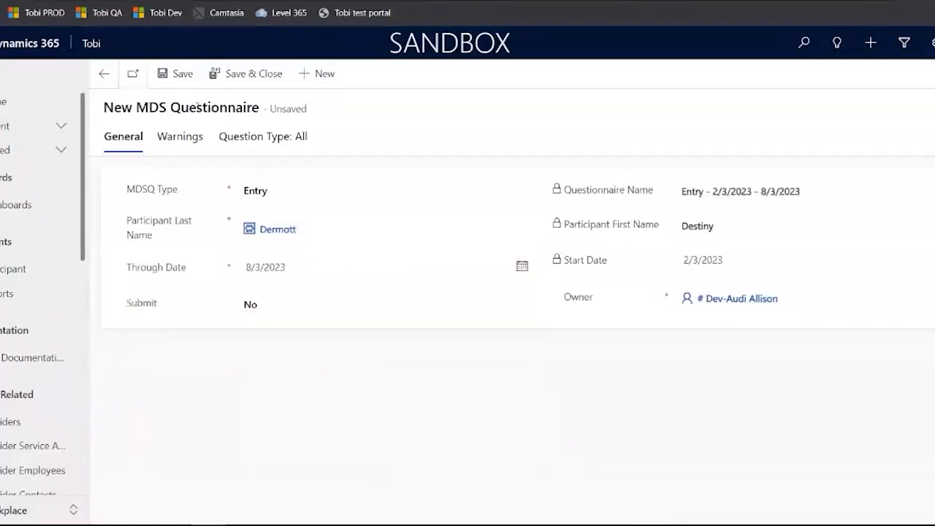
pyautogui.click(179, 73)
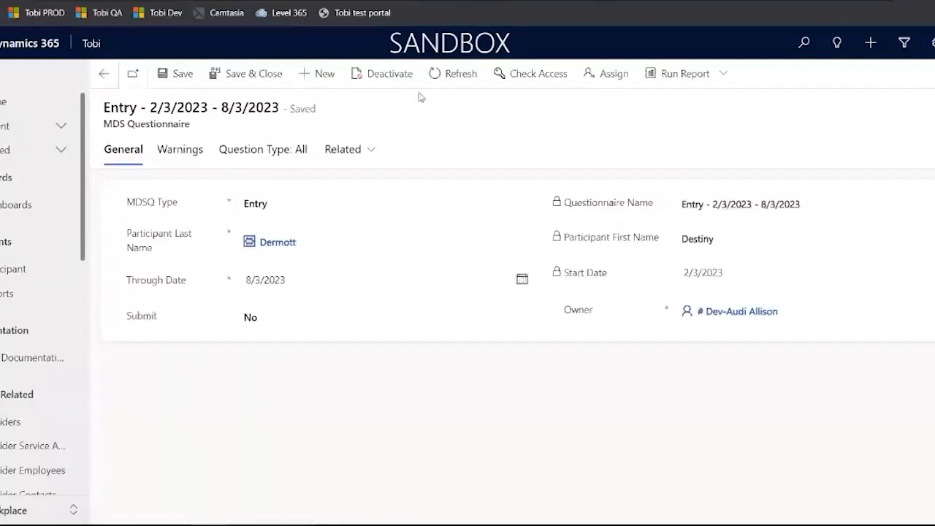
# Change the questionnaire's MDSQ type to Termination and save it
pyautogui.click(305, 206)
pyautogui.click(291, 250)
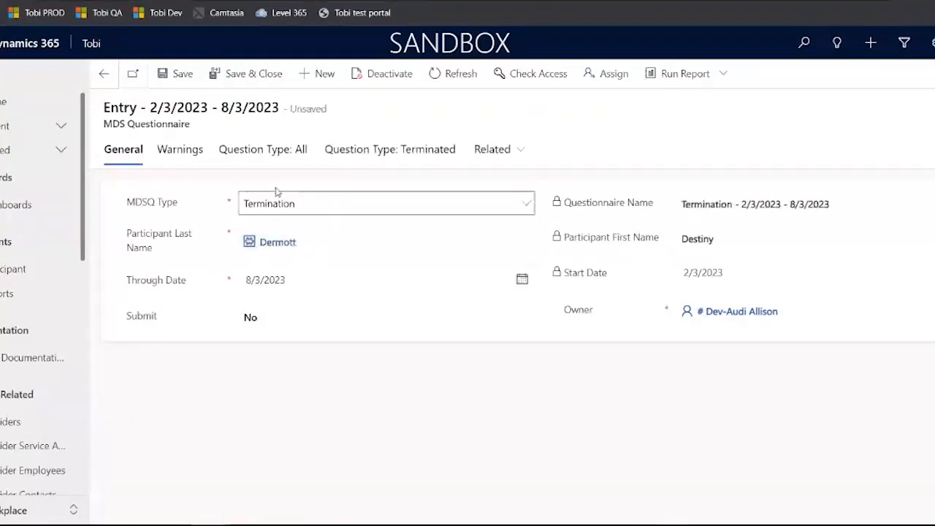
pyautogui.click(184, 76)
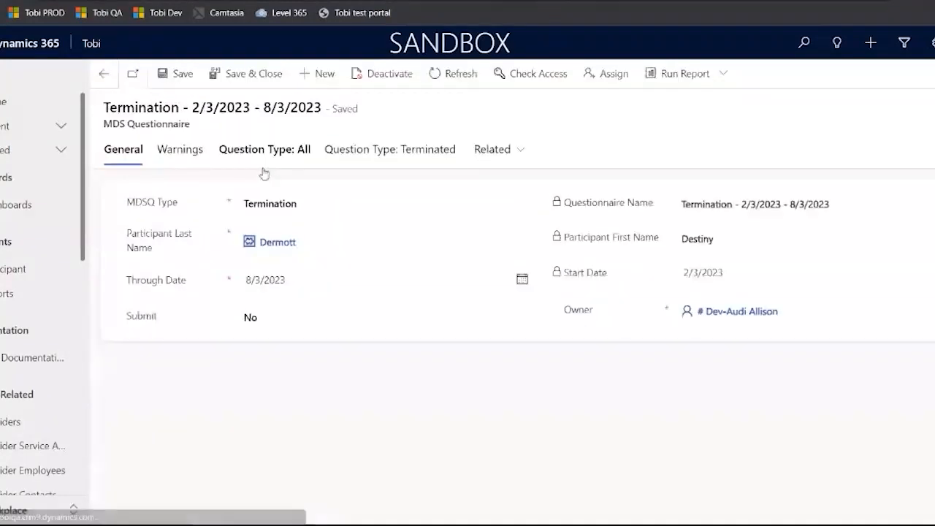
# Set the questionnaire's MDSQ type to Six-Month and save it
pyautogui.click(320, 206)
pyautogui.click(299, 236)
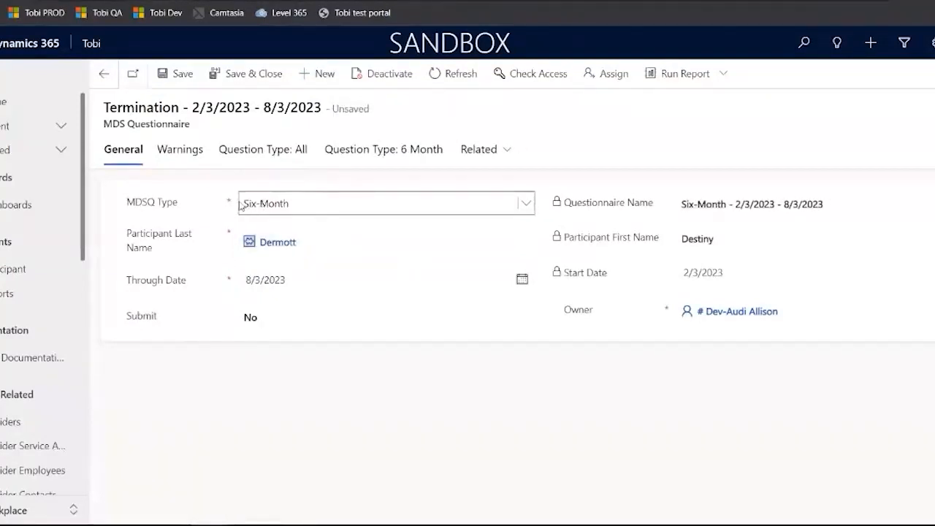
pyautogui.click(182, 74)
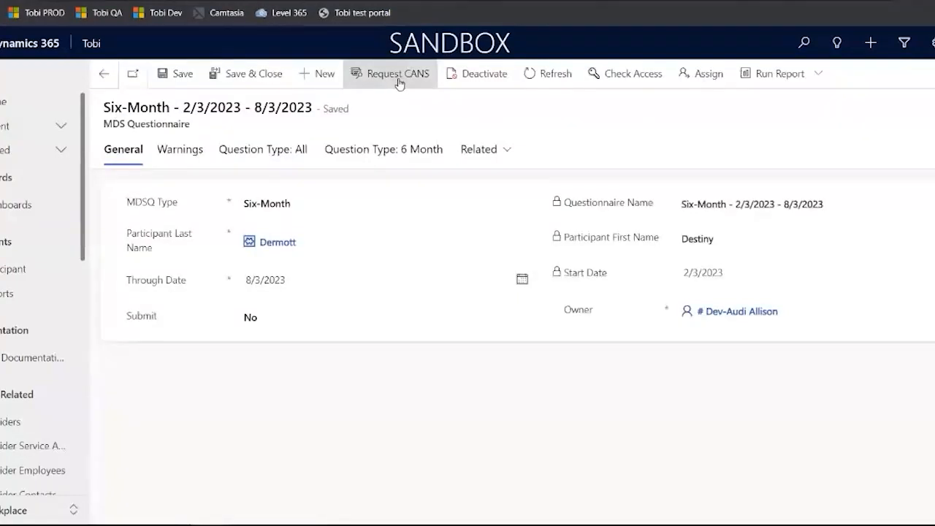
# Request CANS records from the questionnaire's 6 Month questions and open the 5/31/2023 assessment
pyautogui.click(382, 151)
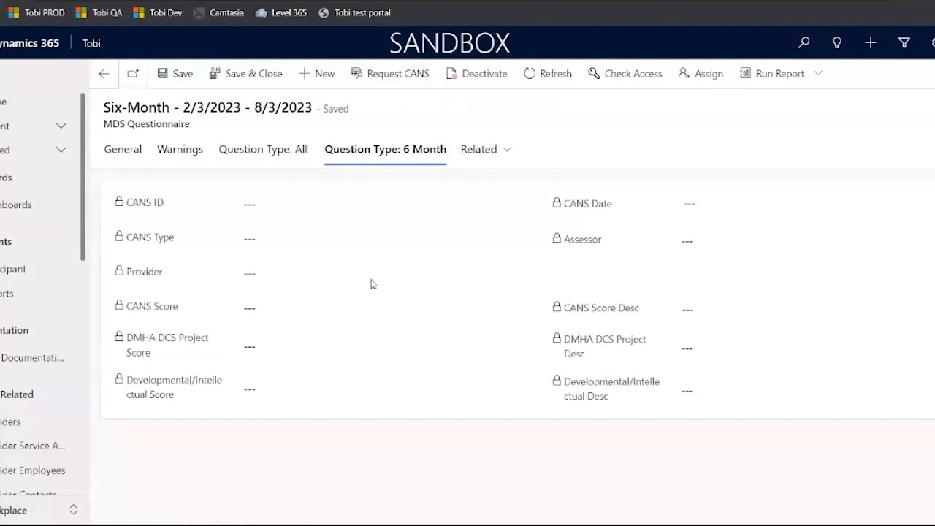
pyautogui.click(399, 74)
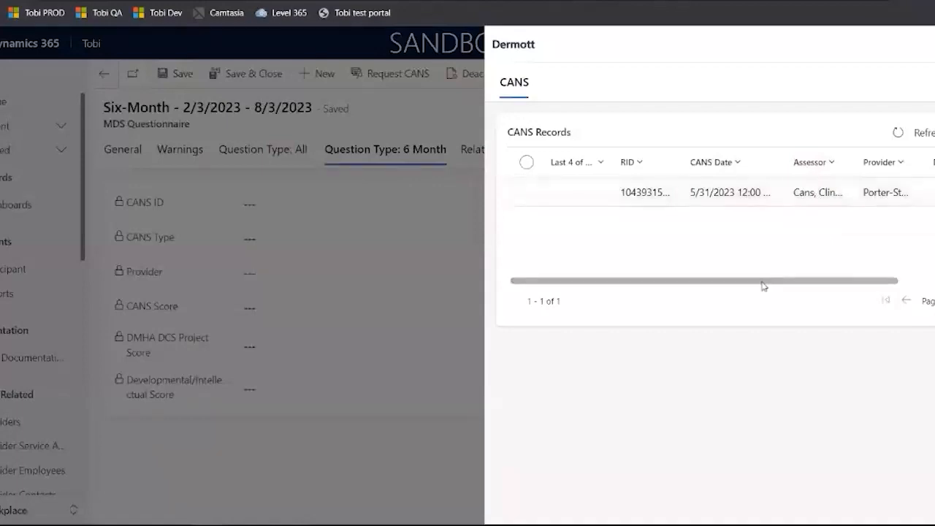
pyautogui.moveTo(772, 284); pyautogui.dragTo(711, 286)
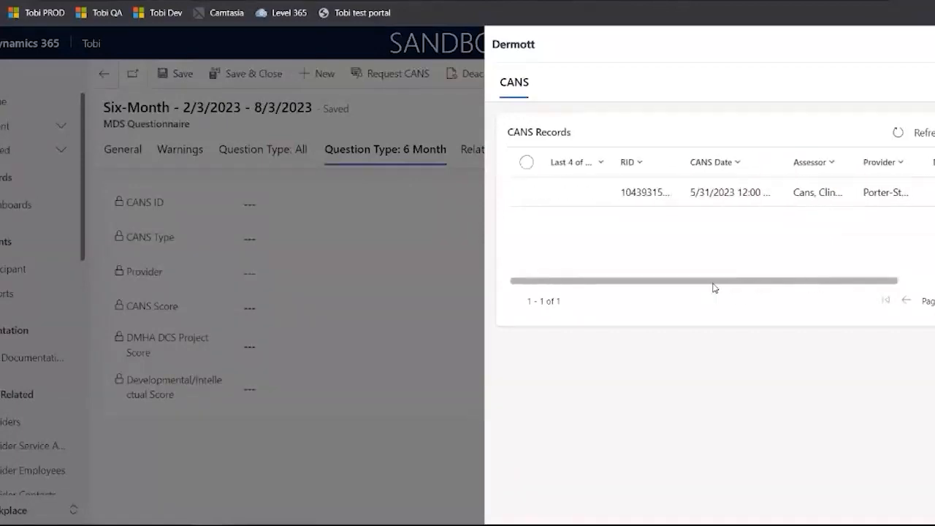
pyautogui.click(527, 193)
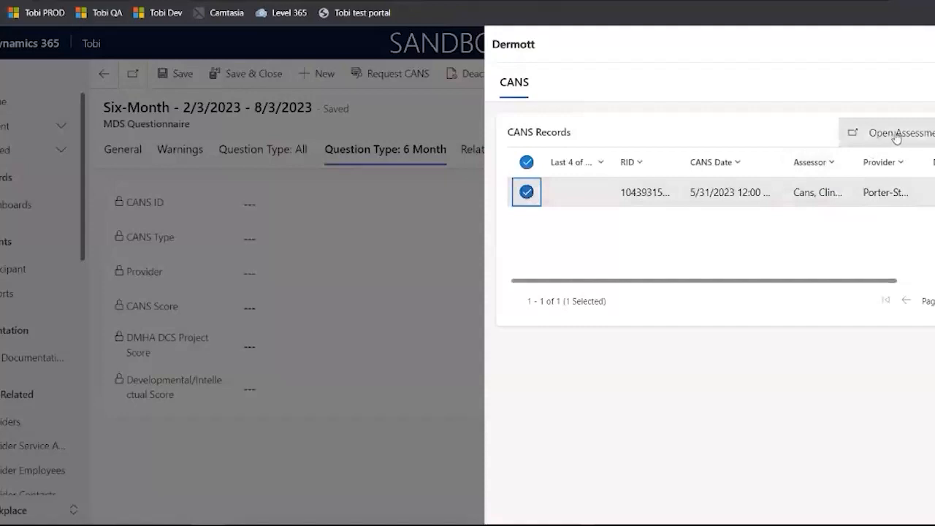
pyautogui.click(895, 137)
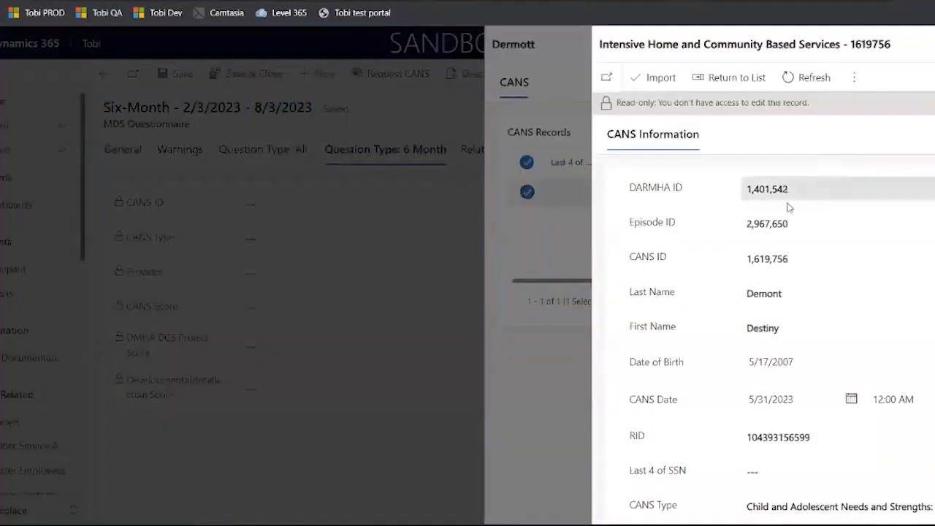
# Review the assessment's CANS information, import it into the Six-Month questionnaire and display the questionnaire's 6 Month questions
pyautogui.scroll(-1, 789, 291)
pyautogui.scroll(-5, 789, 291)
pyautogui.scroll(6, 789, 291)
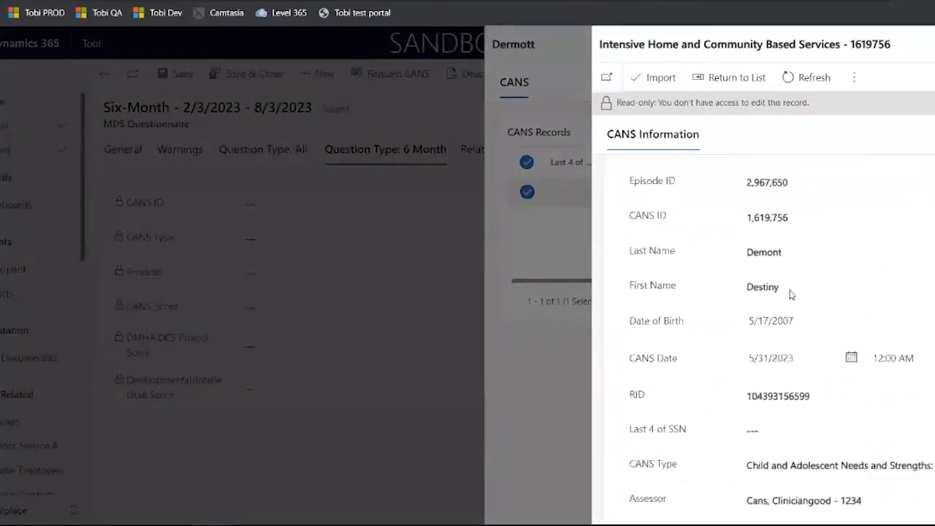
pyautogui.click(650, 78)
pyautogui.click(548, 349)
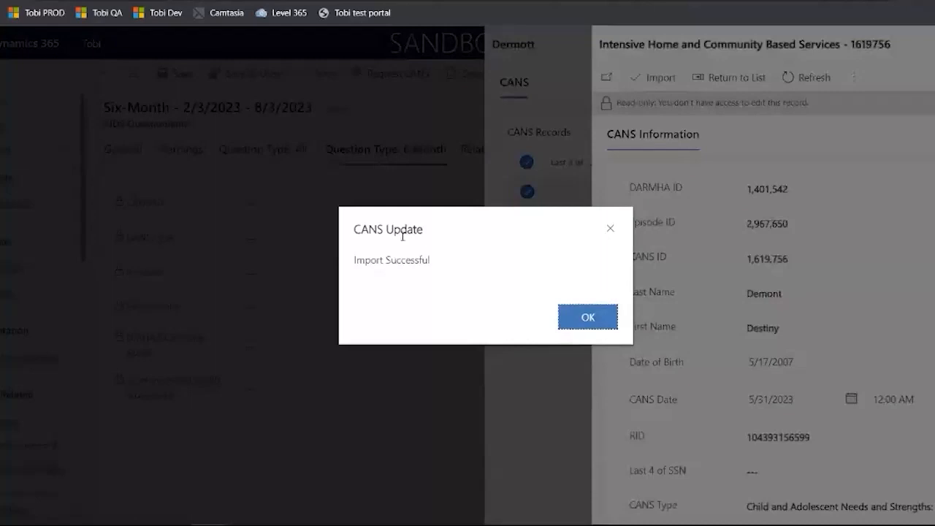
pyautogui.click(588, 316)
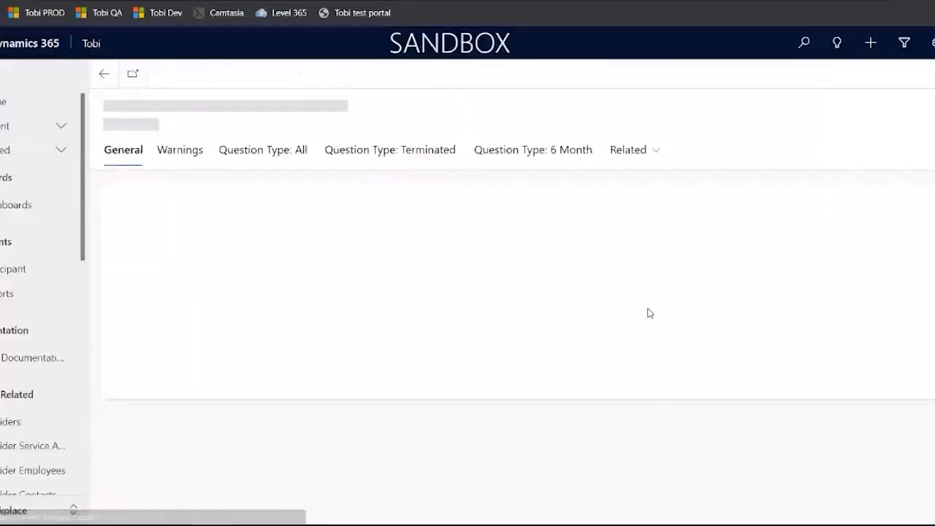
pyautogui.click(387, 158)
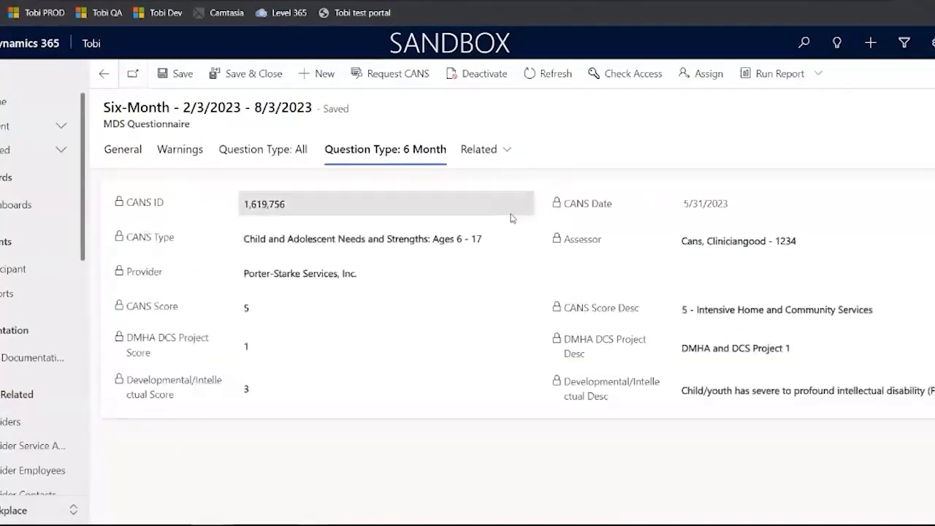